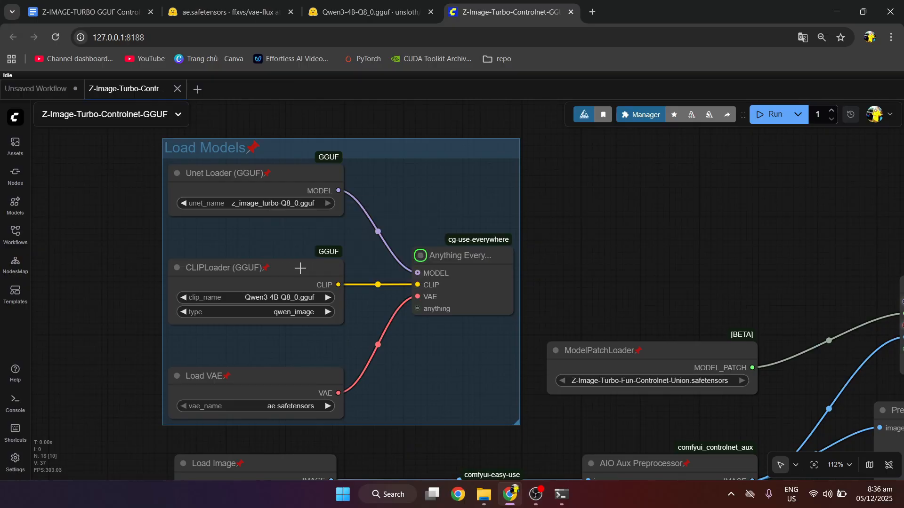
left_click(292, 296)
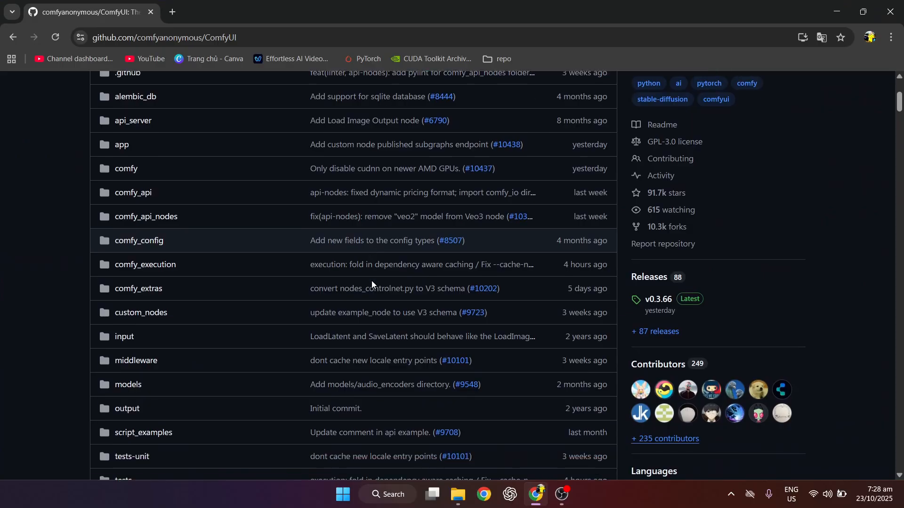
Step: Open the v0.3.66 release of the ComfyUI repository and go to its downloadable assets
scroll(371, 281, "up", 5)
left_click_drag(188, 153, 94, 159)
left_click(94, 159)
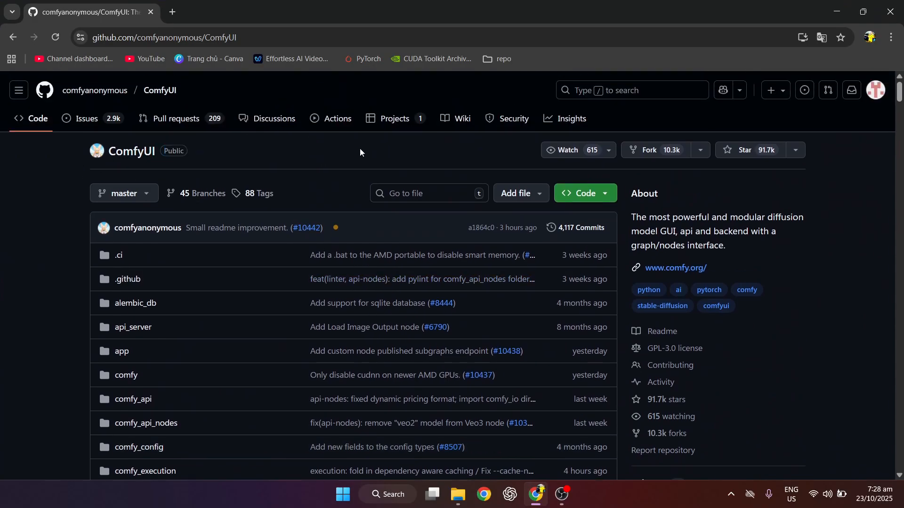
scroll(537, 210, "down", 2)
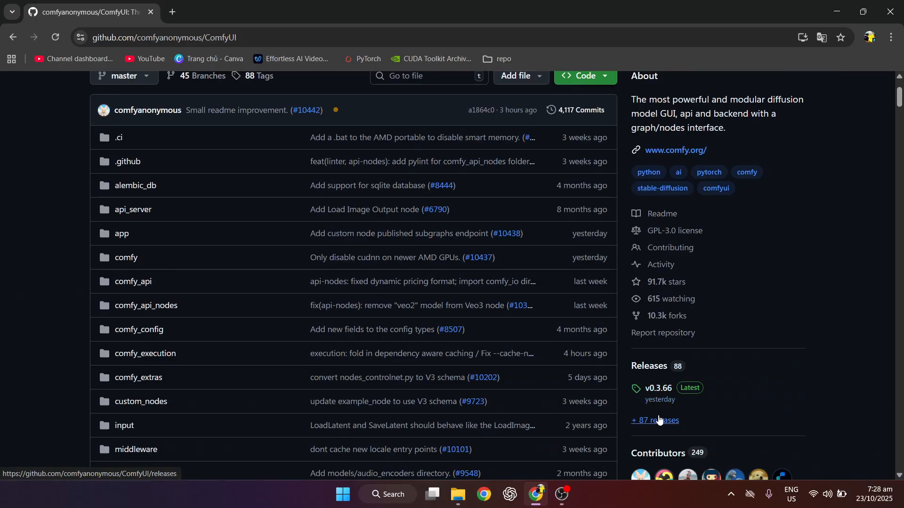
left_click(658, 388)
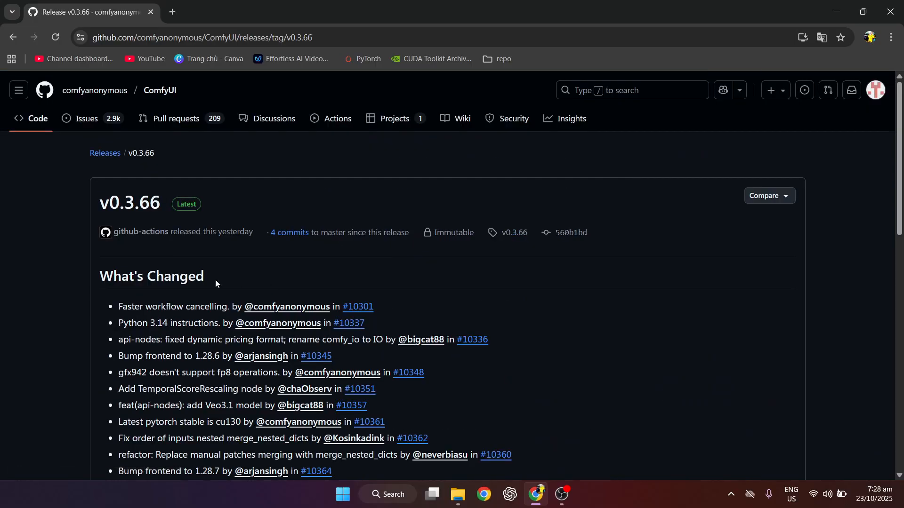
scroll(92, 281, "down", 5)
scroll(92, 281, "down", 8)
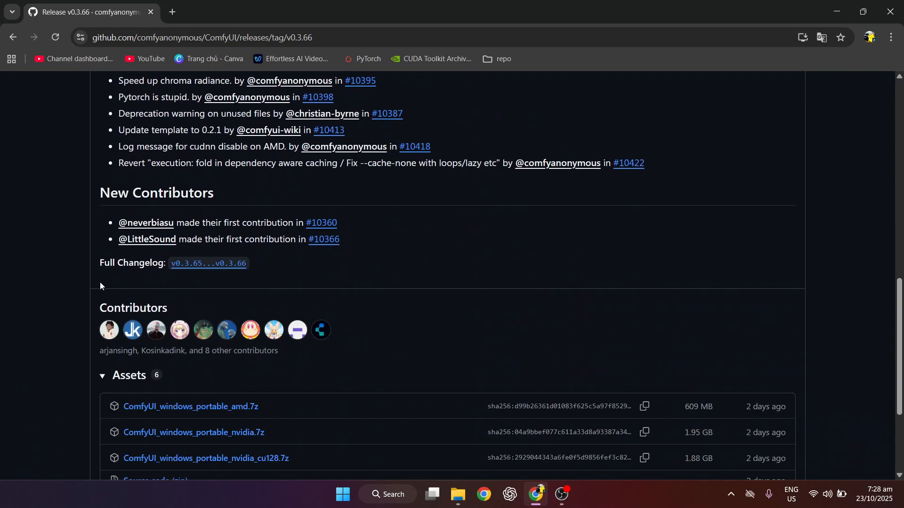
scroll(100, 282, "down", 3)
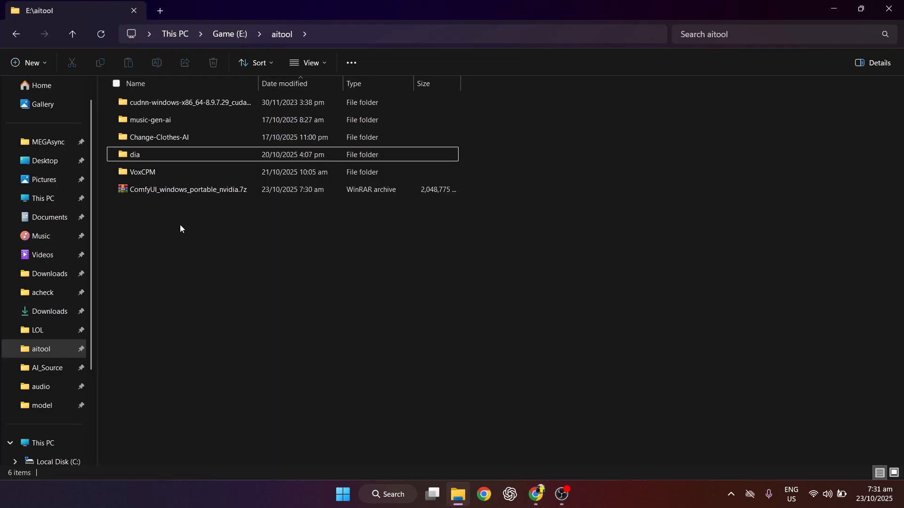
Step: Extract ComfyUI_windows_portable_nvidia.7z into the aitool folder with 7-Zip and open the extracted ComfyUI_windows_portable folder
left_click(180, 190)
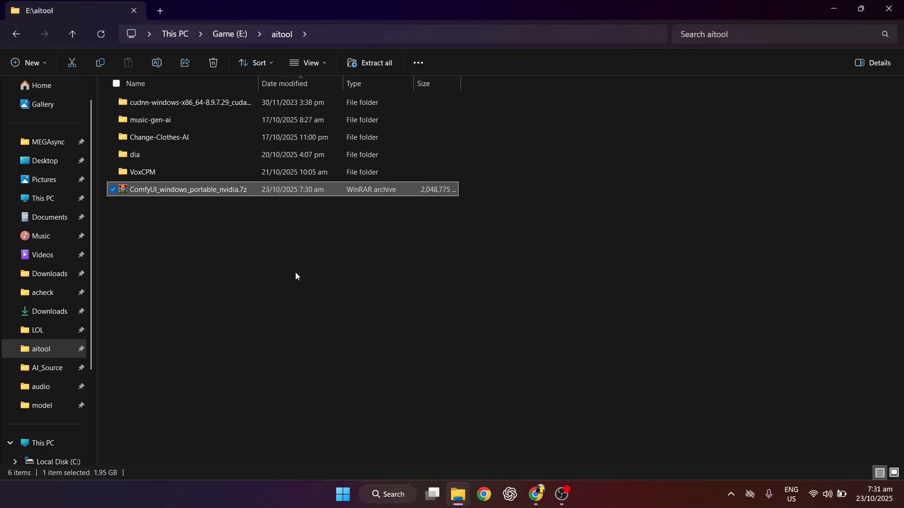
right_click(192, 190)
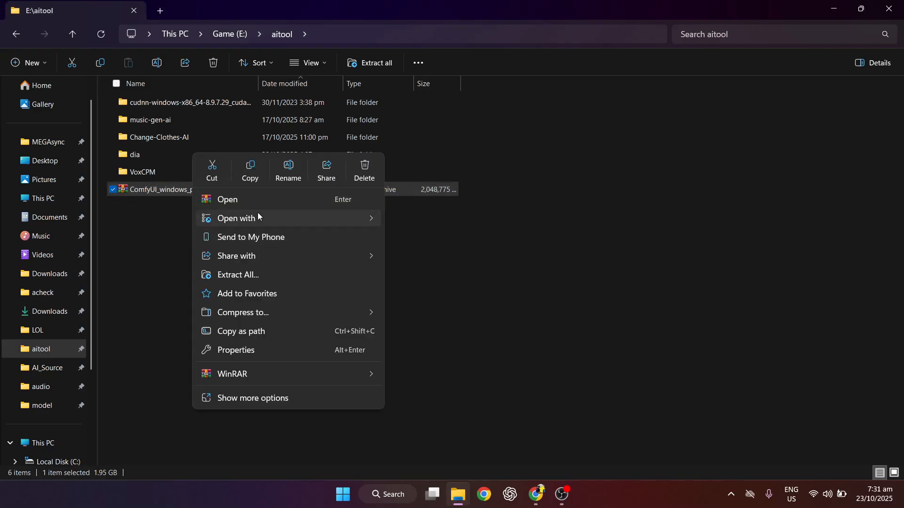
left_click(256, 395)
mouse_move(301, 270)
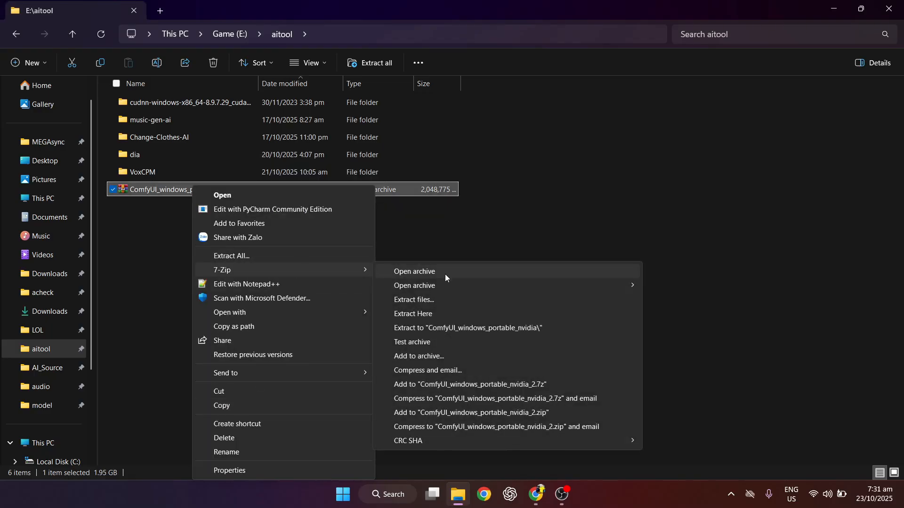
left_click(439, 315)
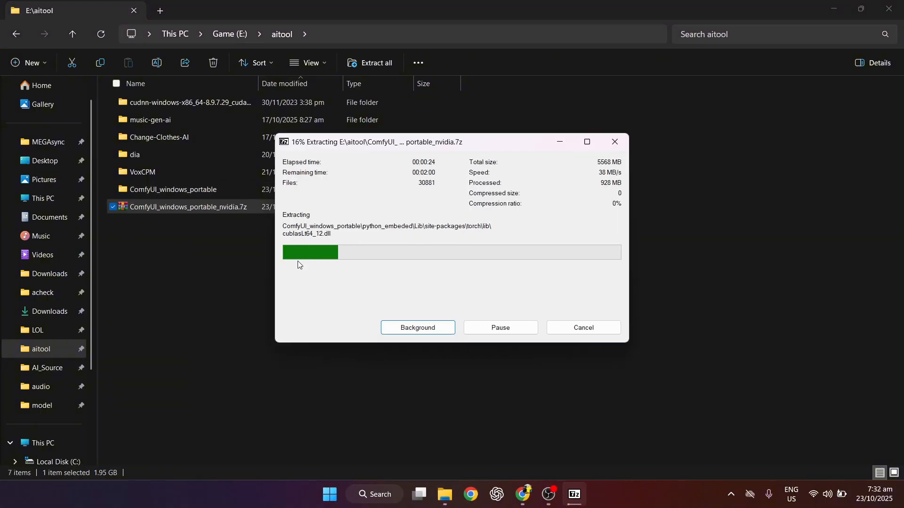
double_click(174, 190)
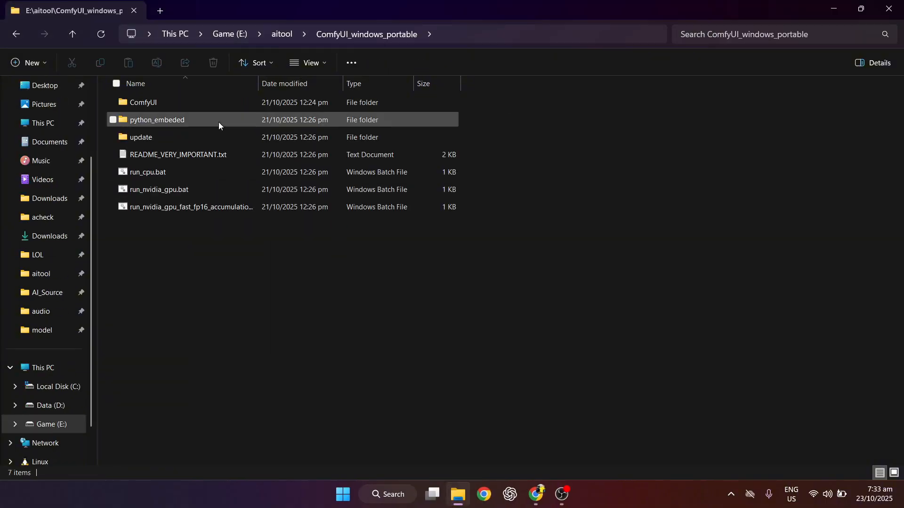
Step: Switch to Chrome and open the Installation section of the Comfy-Org/ComfyUI-Manager README on GitHub
left_click(532, 490)
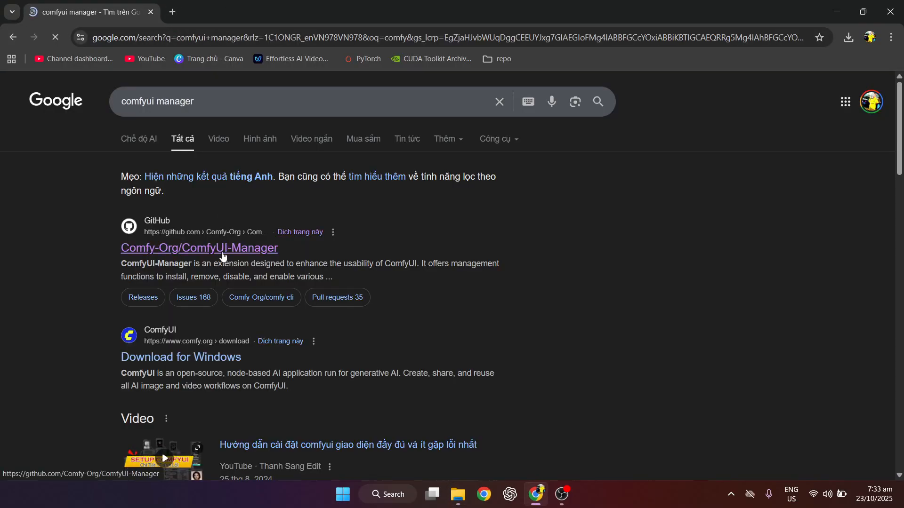
scroll(70, 200, "down", 15)
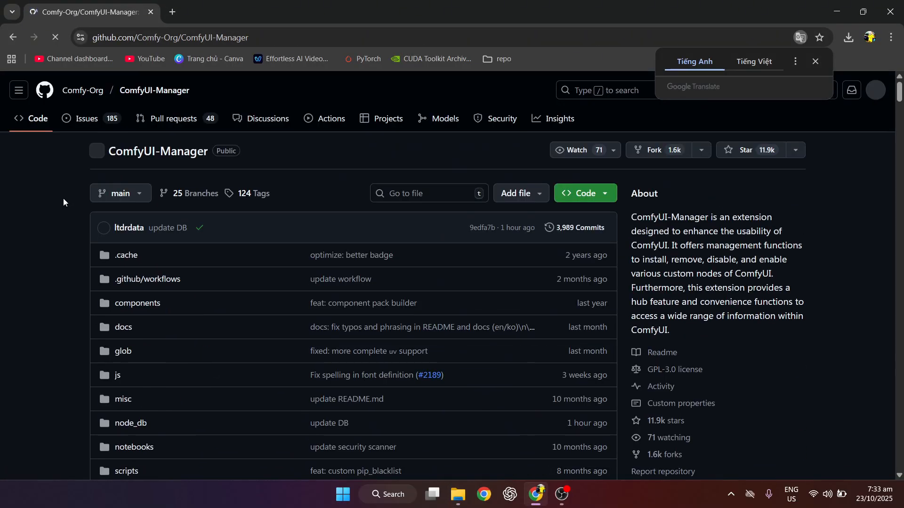
scroll(63, 197, "down", 3)
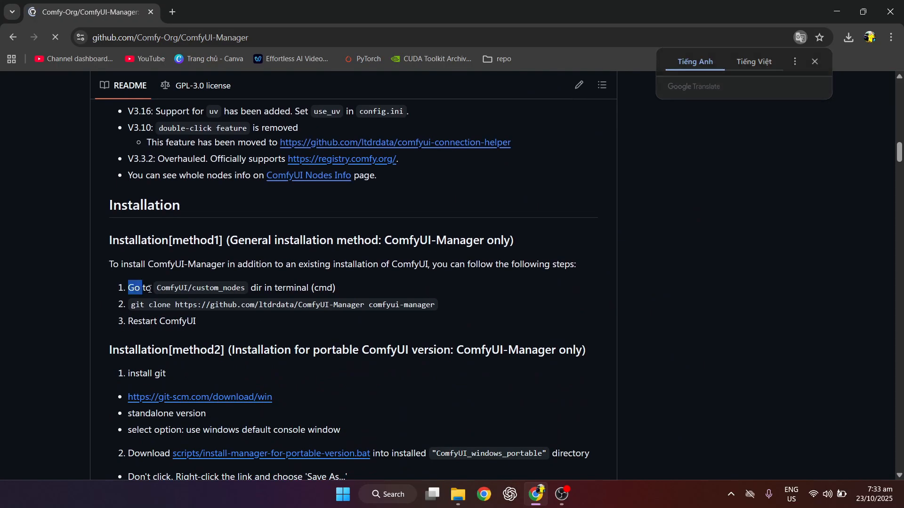
Step: Open a Command Prompt and switch it to the E: drive
left_click(403, 494)
type("cmd")
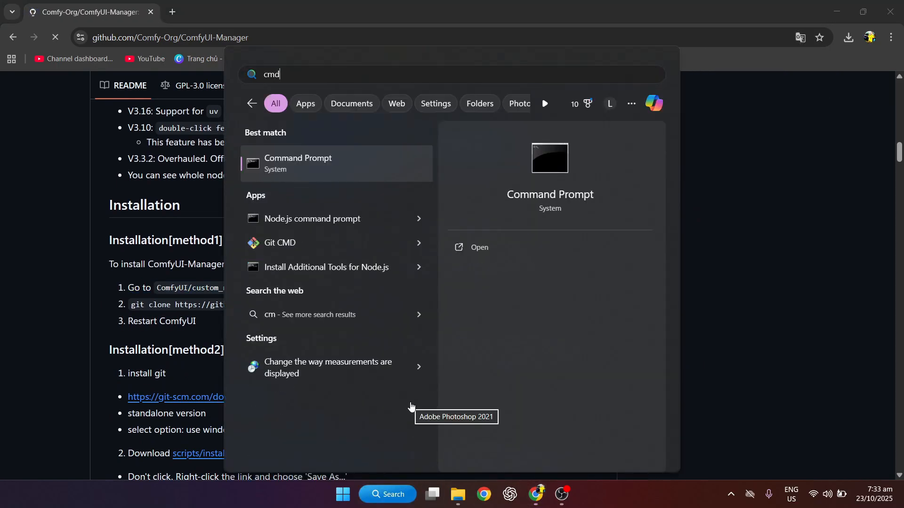
left_click(317, 167)
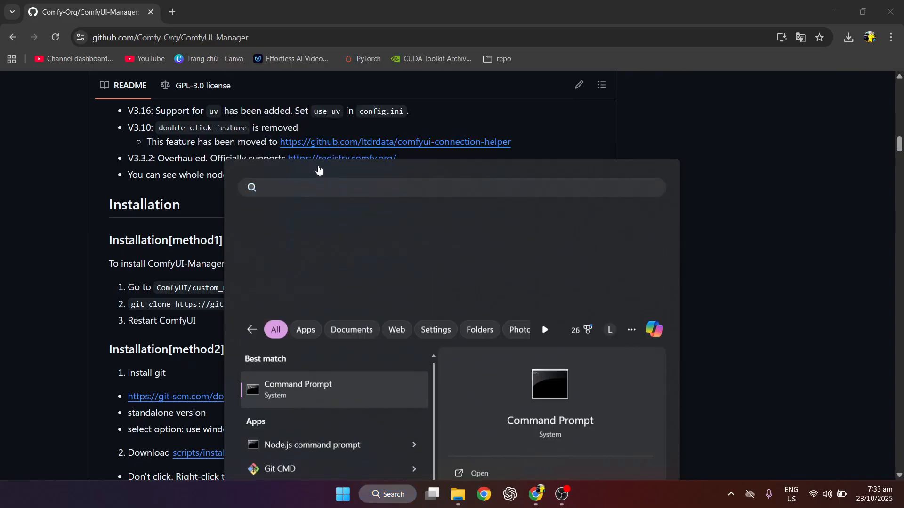
type("e")
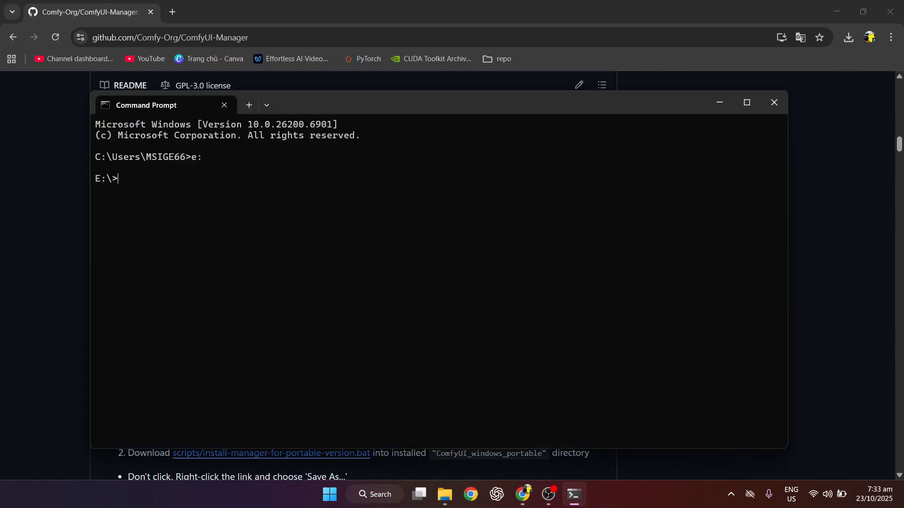
Step: Look up the custom_nodes folder path in File Explorer and enter cd E:\aitool\ComfyUI_windows_portable\ComfyUI\custom_nodes in the Command Prompt
left_click(452, 497)
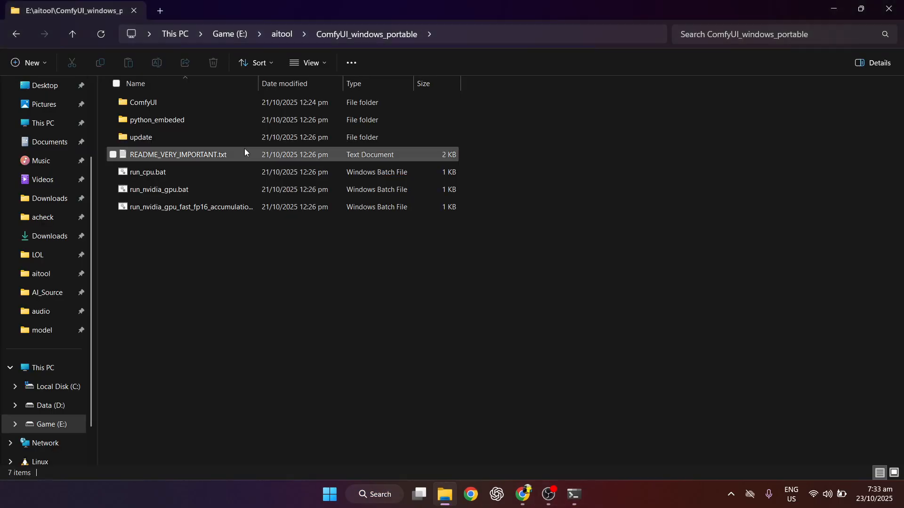
double_click(155, 119)
left_click(366, 34)
double_click(137, 102)
double_click(173, 311)
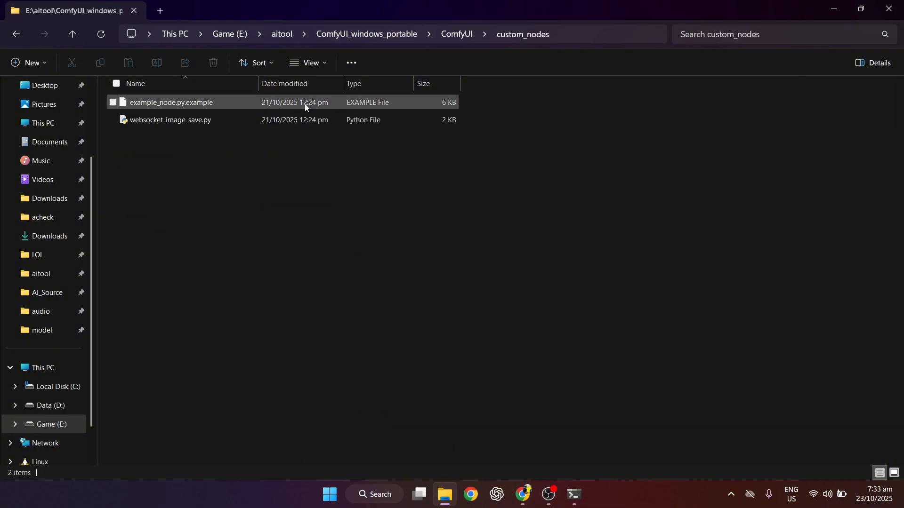
left_click(607, 32)
left_click(444, 498)
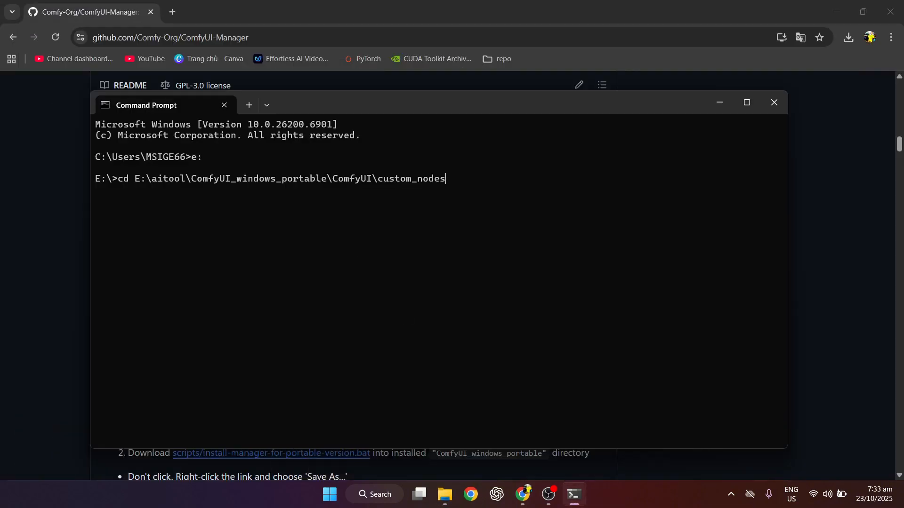
Step: Copy the git clone command for ComfyUI-Manager from installation method 1 of the README and return to the Command Prompt
left_click(1, 243)
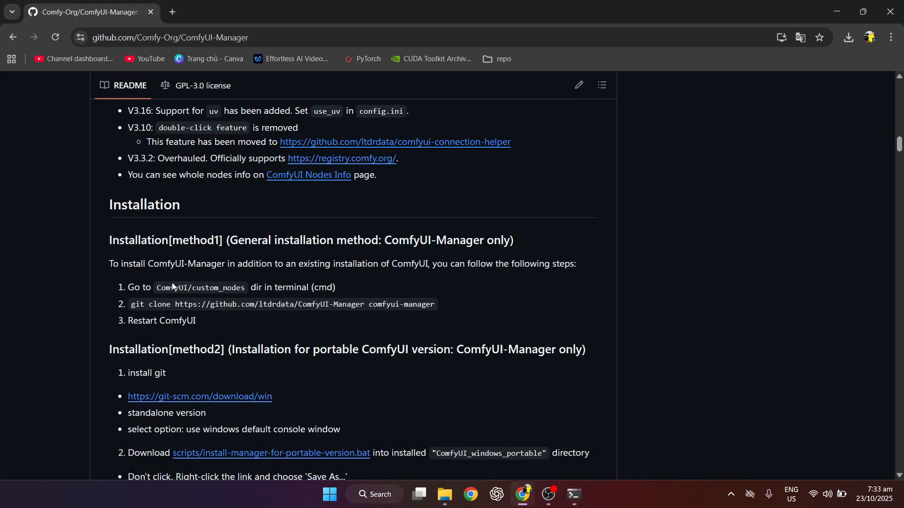
left_click_drag(141, 301, 413, 301)
left_click(575, 493)
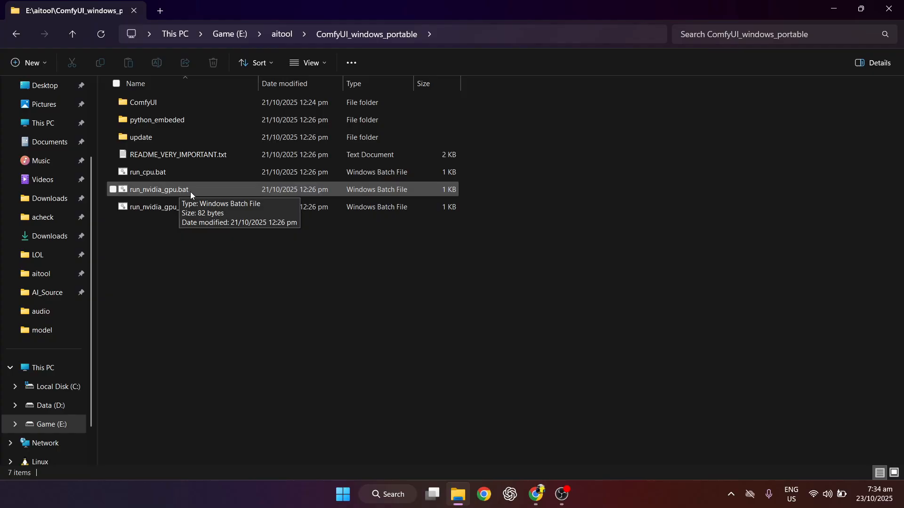
Step: Start ComfyUI by running run_nvidia_gpu.bat from the ComfyUI_windows_portable folder
double_click(202, 190)
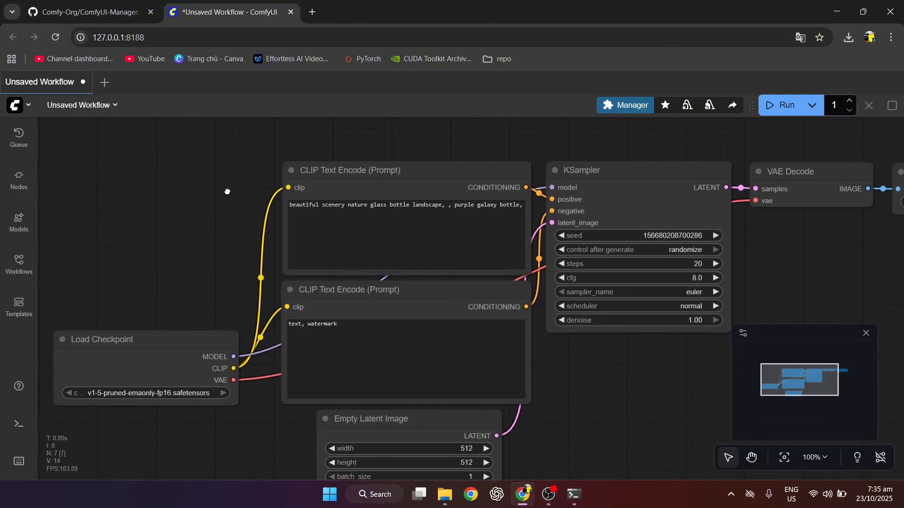
left_click_drag(203, 170, 193, 215)
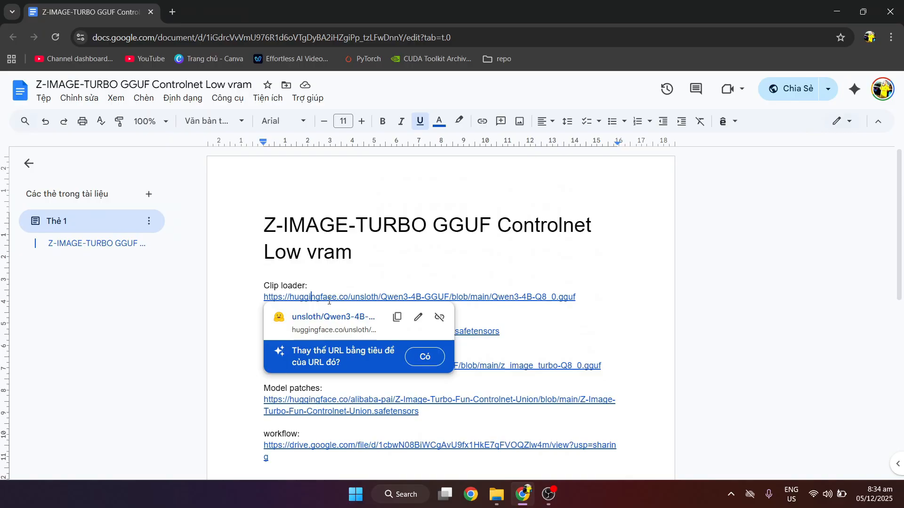
Step: Open the Hugging Face pages for the clip loader Qwen3-4B-Q8_0.gguf and the VAE ae.safetensors from the document's links
left_click(330, 317)
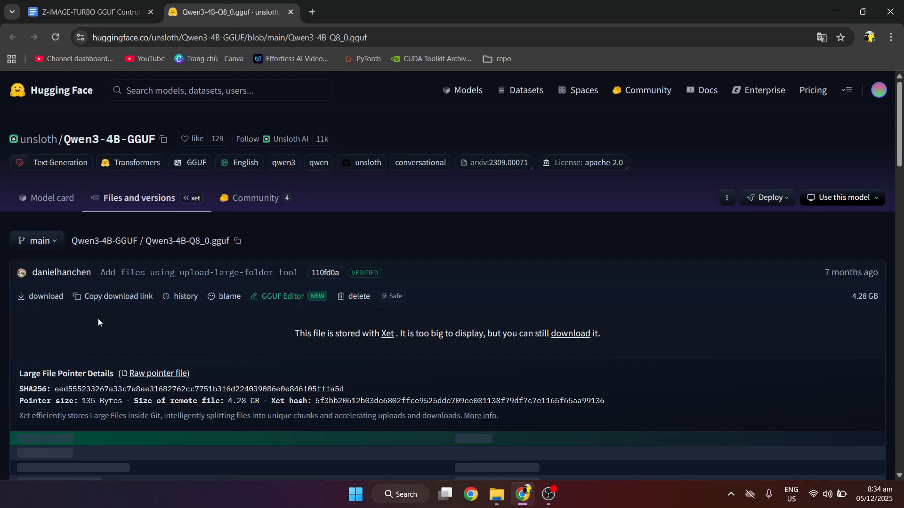
left_click(90, 11)
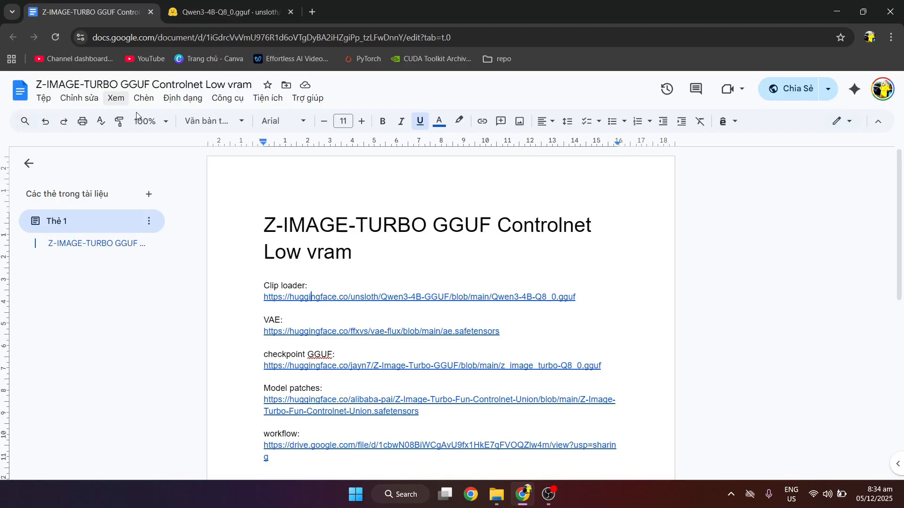
left_click(314, 335)
left_click(330, 352)
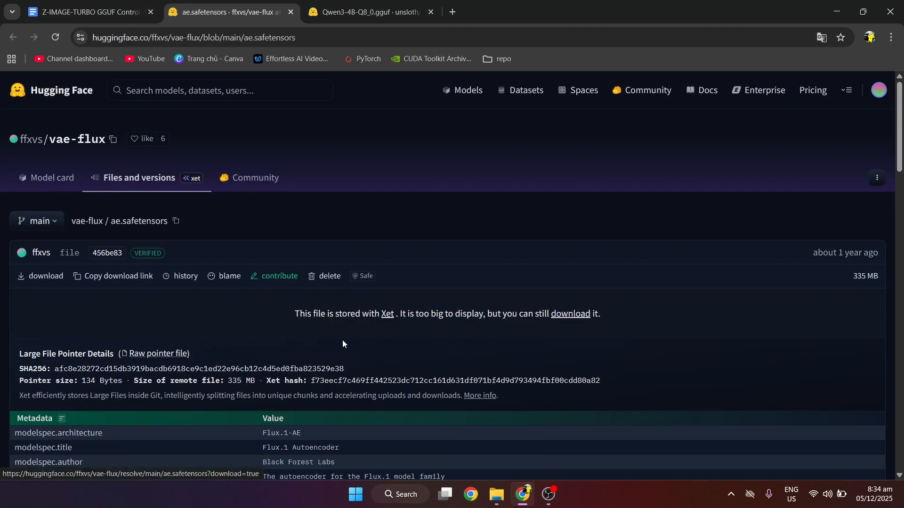
Step: Switch to File Explorer and open the models folder inside ComfyUI_windows_portable\ComfyUI
left_click(497, 493)
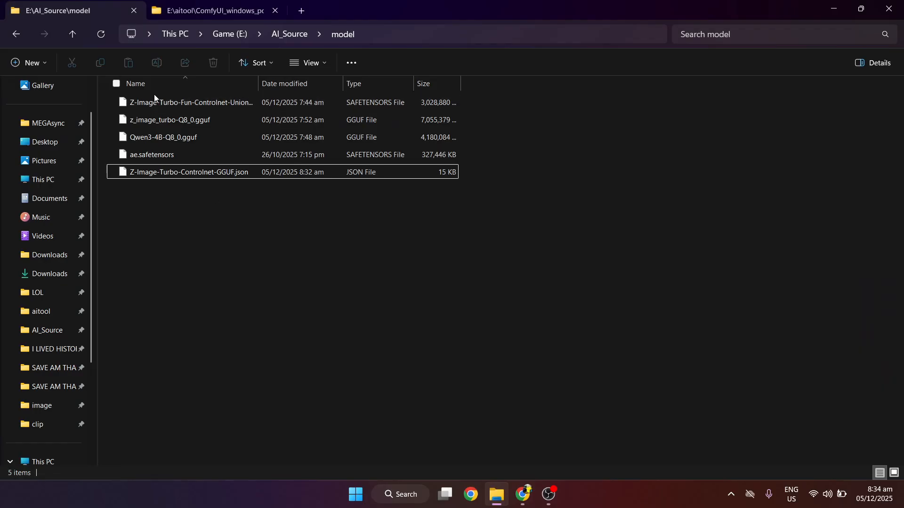
left_click(202, 9)
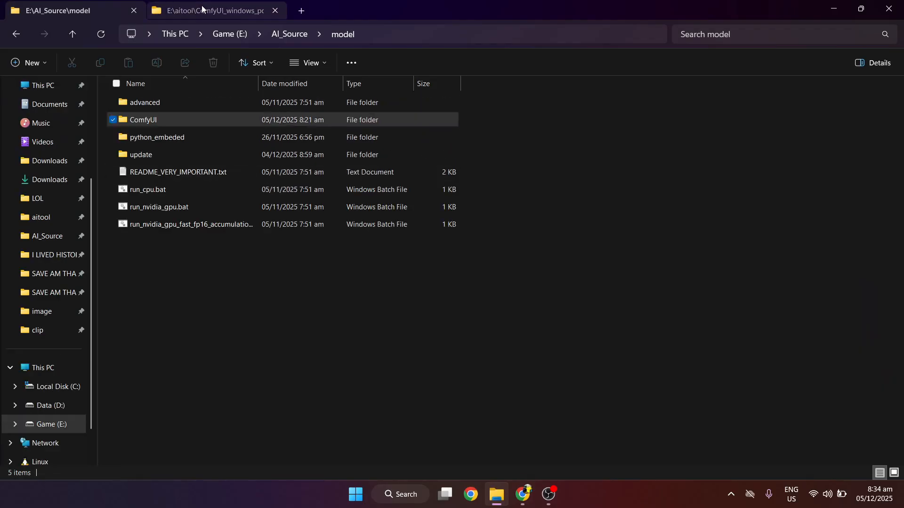
double_click(165, 119)
scroll(158, 339, "down", 3)
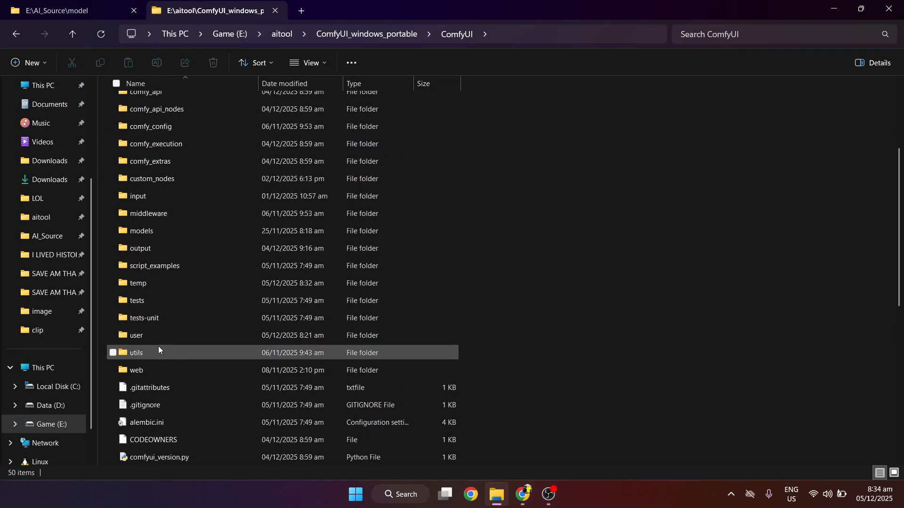
double_click(162, 231)
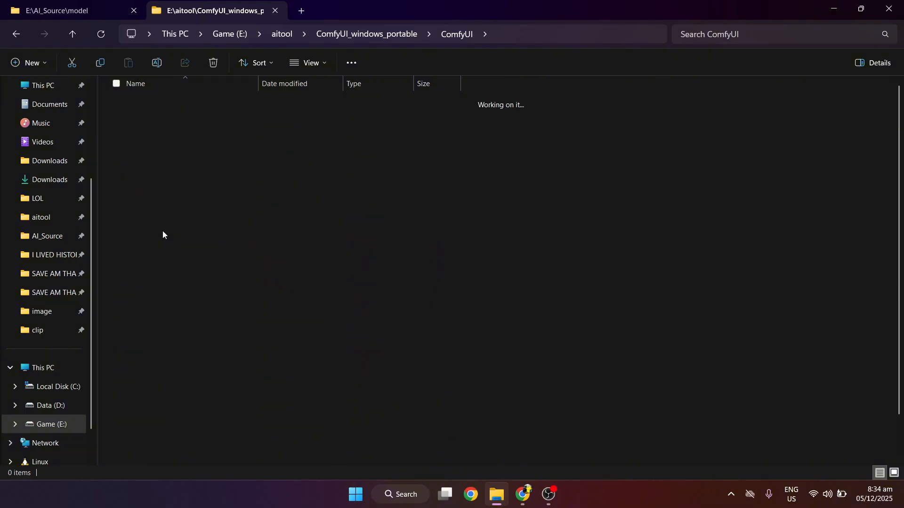
Step: Move the Z-Image-Turbo-Fun-Controlnet-Union safetensors file from E:\AI_Source\model into the ComfyUI model_patches folder
left_click(80, 10)
left_click(174, 102)
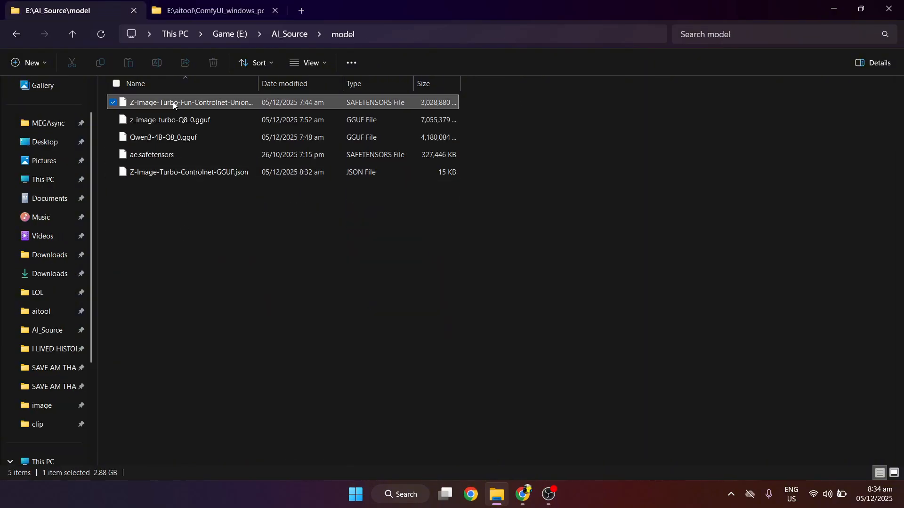
key("ctrl+c")
key("ctrl+Tab")
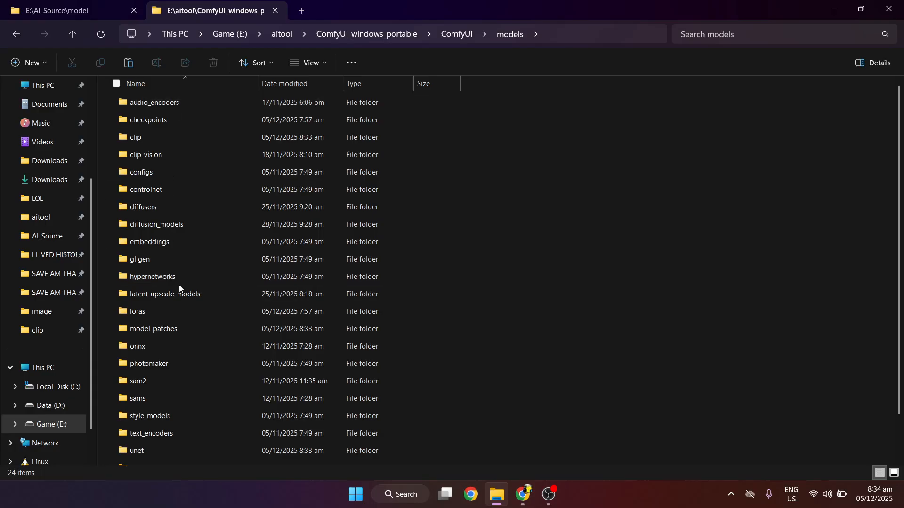
double_click(148, 328)
key("ctrl+v")
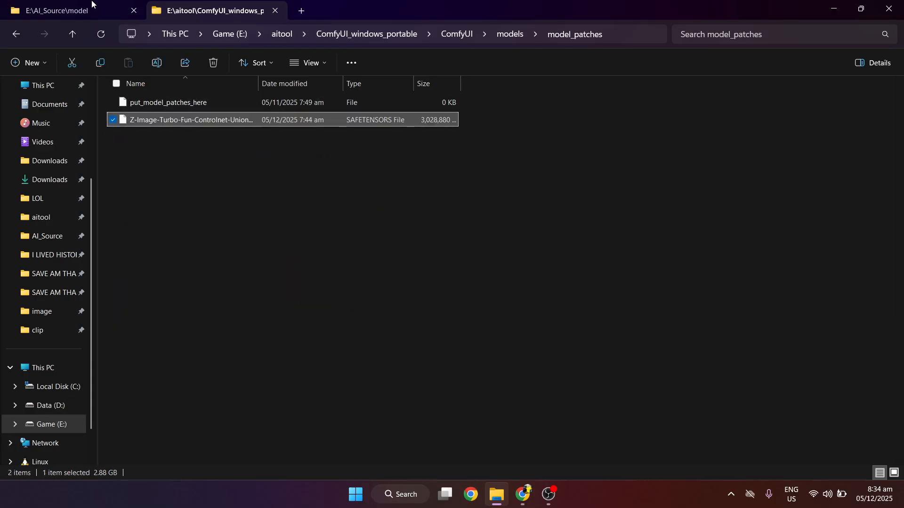
Step: Move z_image_turbo-Q8_0.gguf from E:\AI_Source\model into the unet folder of ComfyUI's models
left_click(90, 6)
left_click(143, 100)
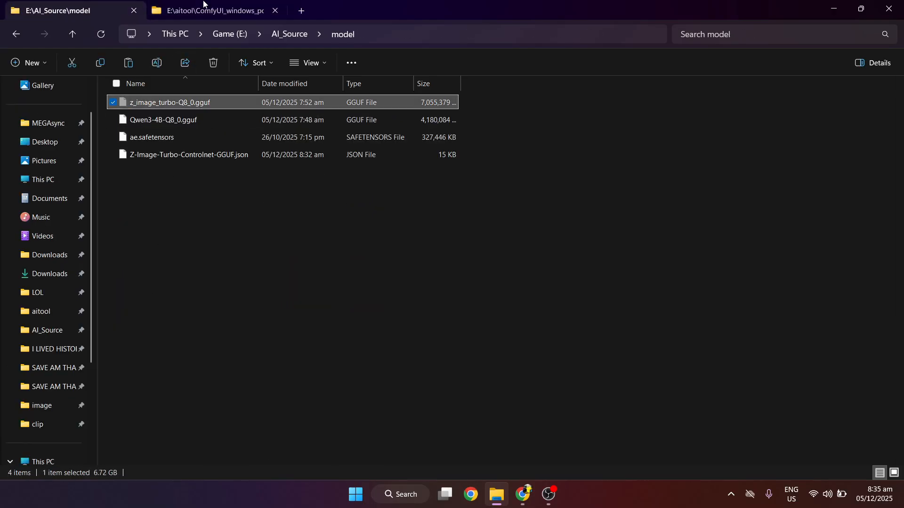
left_click(258, 6)
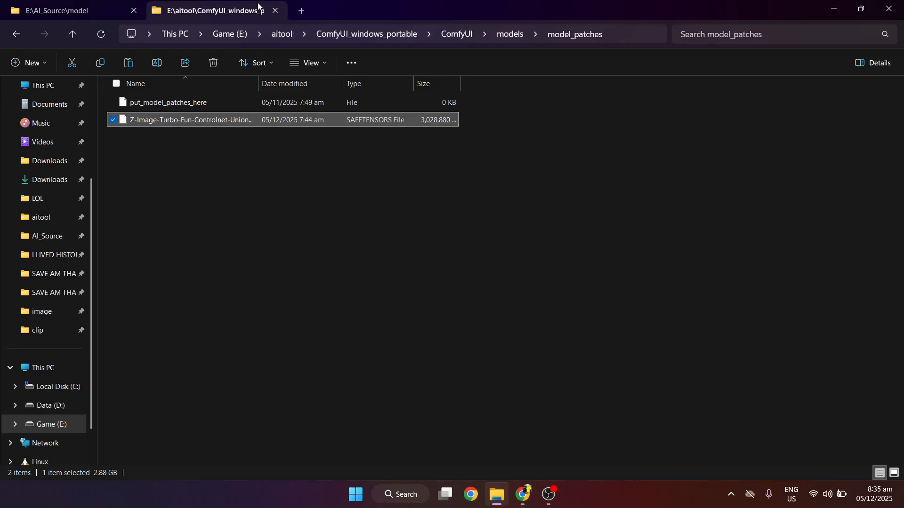
left_click(506, 37)
double_click(137, 410)
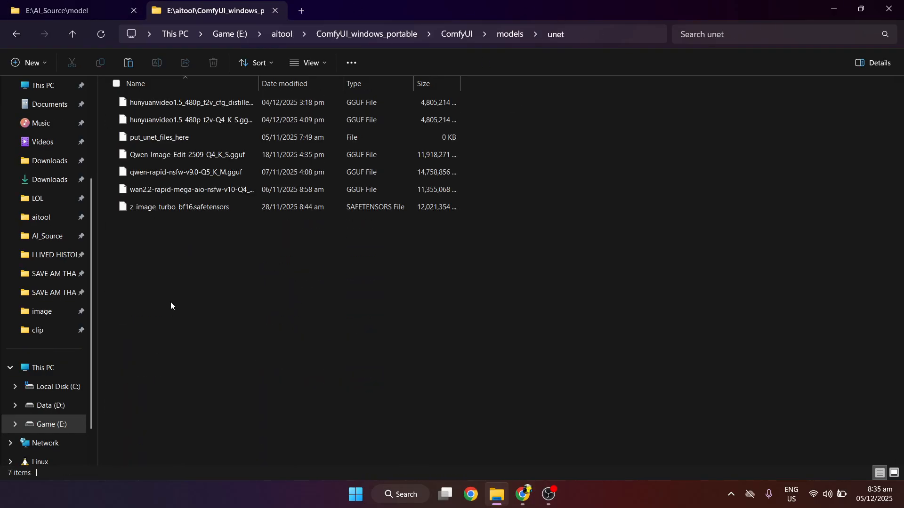
key("ctrl+v")
Step: Move Qwen3-4B-Q8_0.gguf from E:\AI_Source\model into the clip folder of ComfyUI's models
left_click(67, 10)
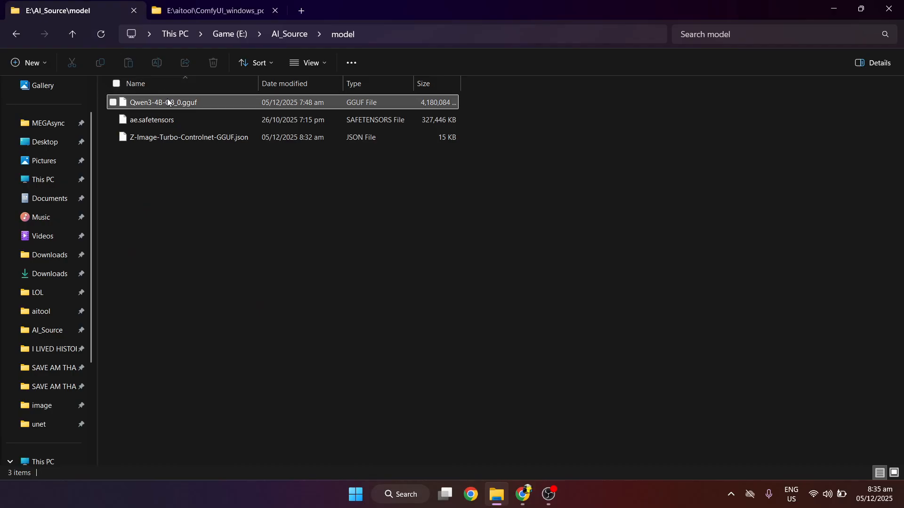
left_click(206, 14)
left_click(517, 34)
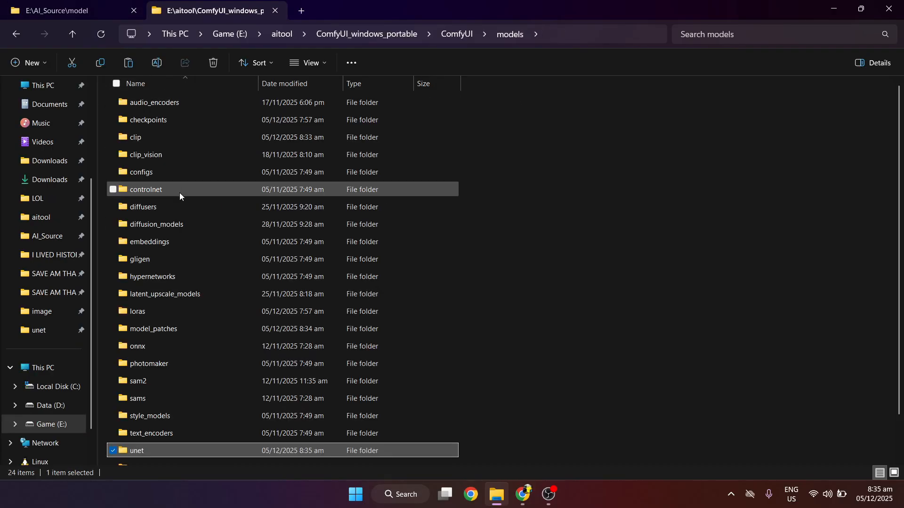
double_click(136, 137)
key("ctrl+v")
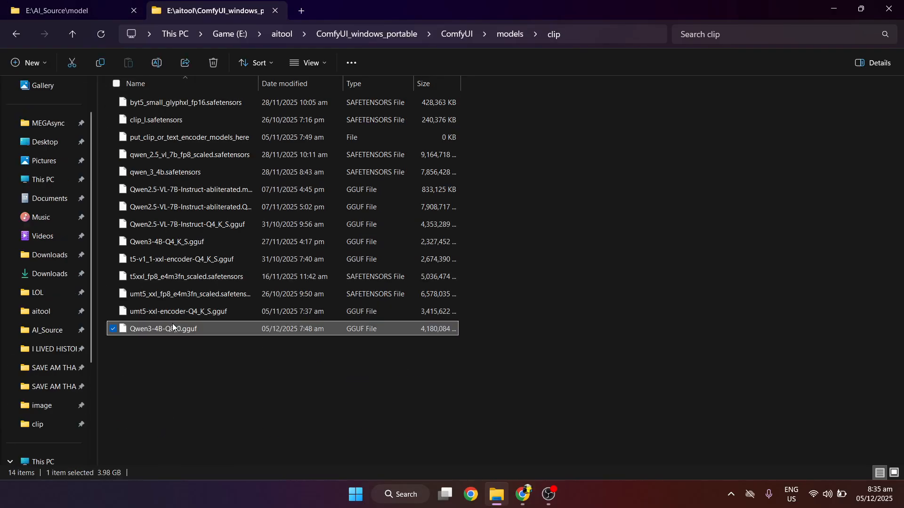
Step: Move ae.safetensors from E:\AI_Source\model into the vae folder of ComfyUI's models
left_click(69, 5)
left_click(156, 102)
key("ctrl+x")
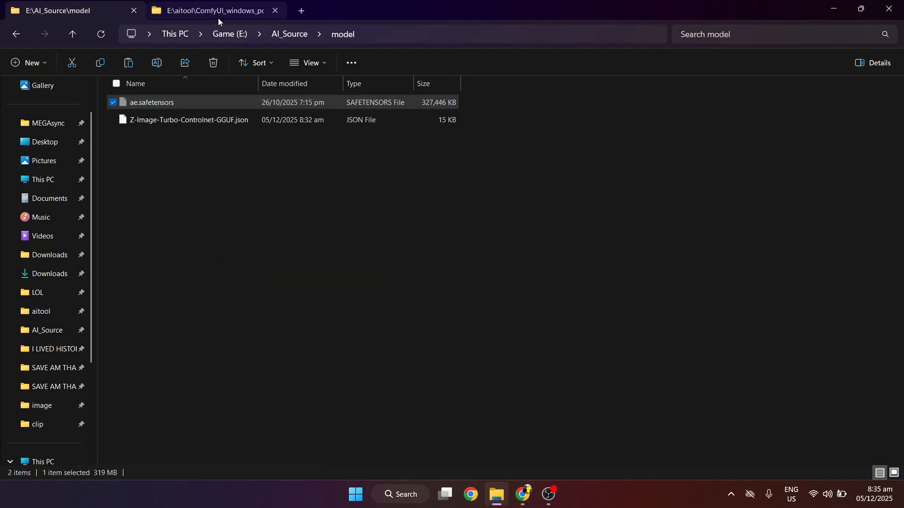
left_click(218, 18)
left_click(513, 37)
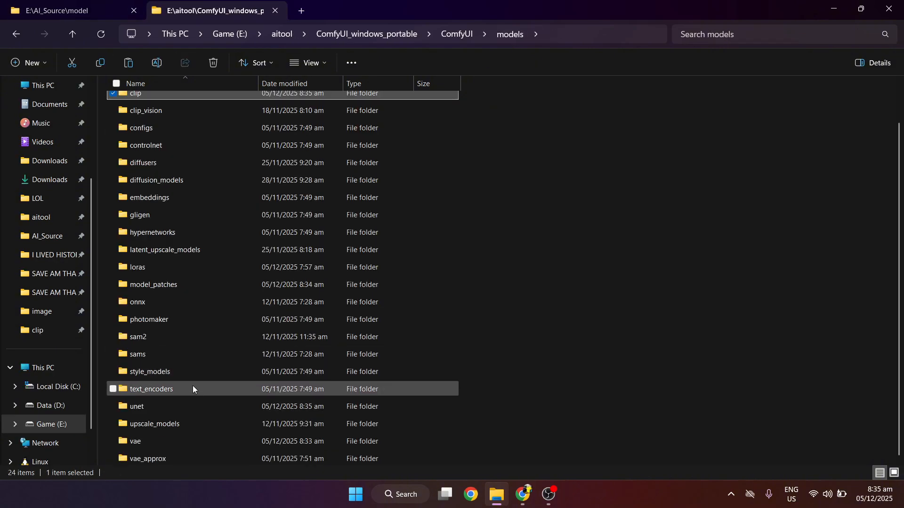
double_click(148, 445)
key("ctrl+v")
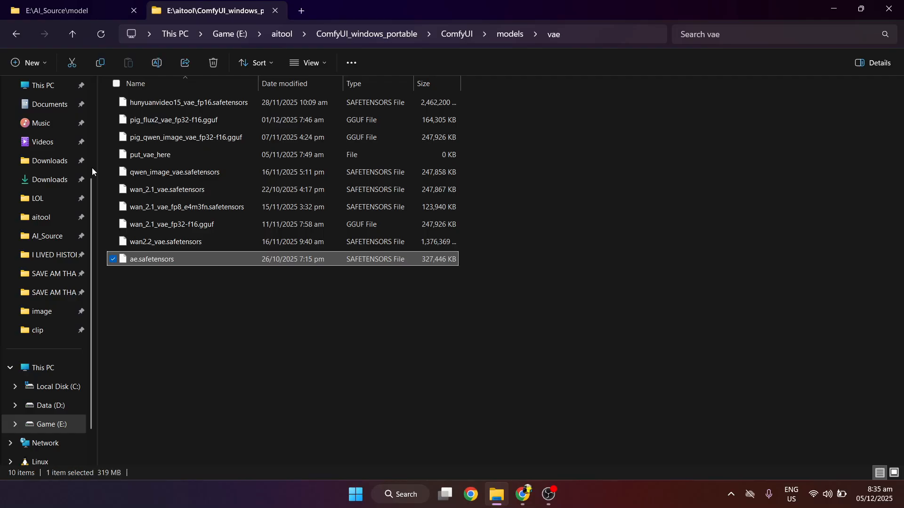
Step: Return to the ComfyUI_windows_portable folder and launch ComfyUI with run_nvidia_gpu.bat
left_click(70, 14)
left_click(194, 9)
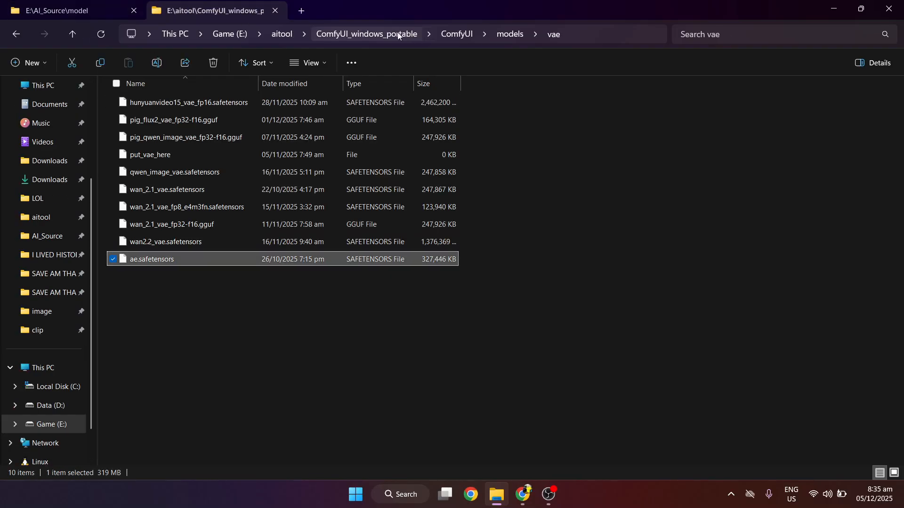
left_click(397, 33)
double_click(168, 207)
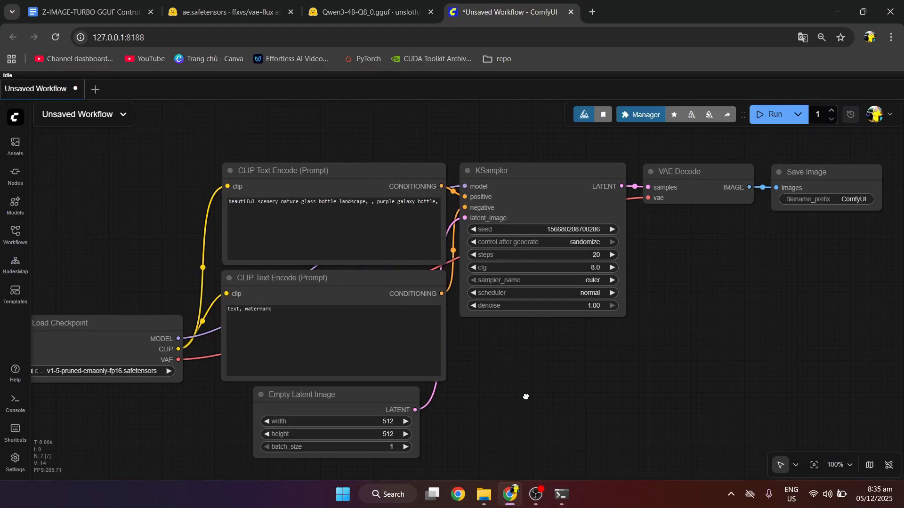
Step: Load the workflow file Z-Image-Turbo-Controlnet-GGUF.json from E:\AI_Source\model onto the ComfyUI canvas
left_click_drag(526, 398, 581, 407)
left_click(484, 500)
left_click(90, 16)
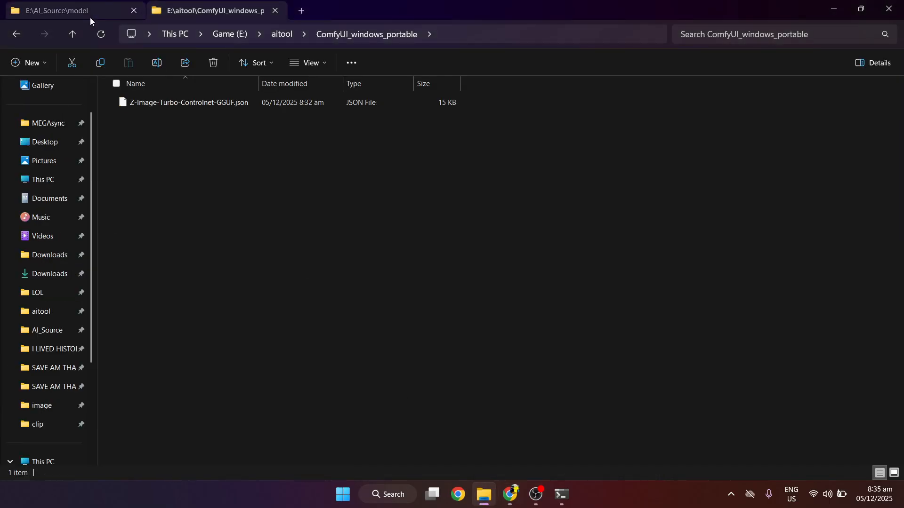
left_click_drag(174, 109, 445, 383)
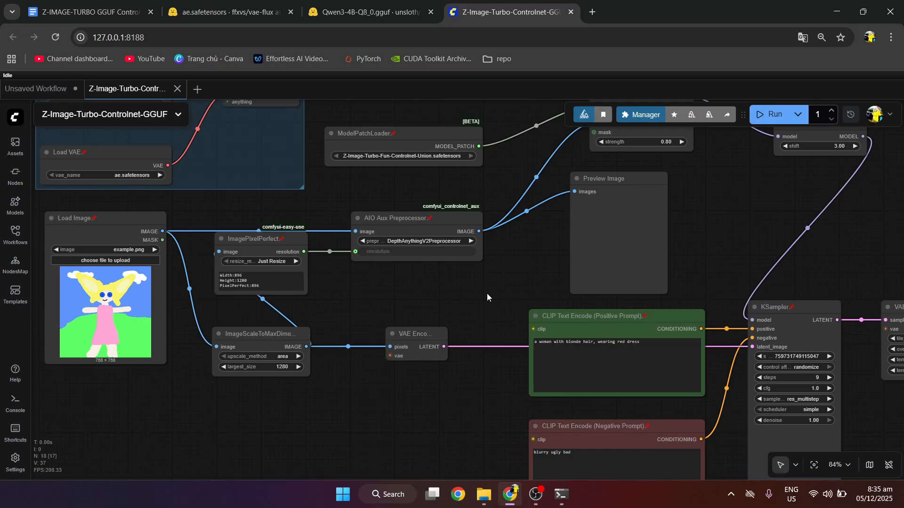
left_click_drag(486, 293, 449, 390)
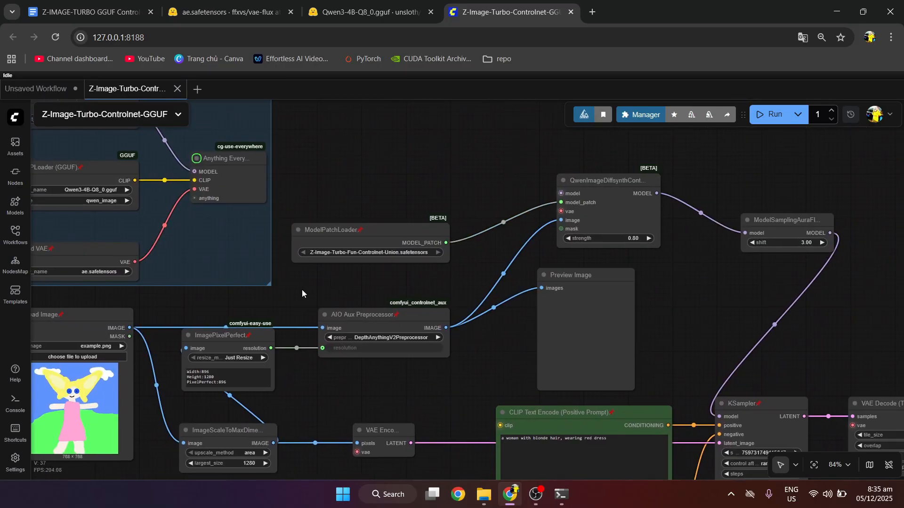
Step: Check ComfyUI Manager for missing custom nodes and review the custom nodes used in the workflow
left_click(642, 114)
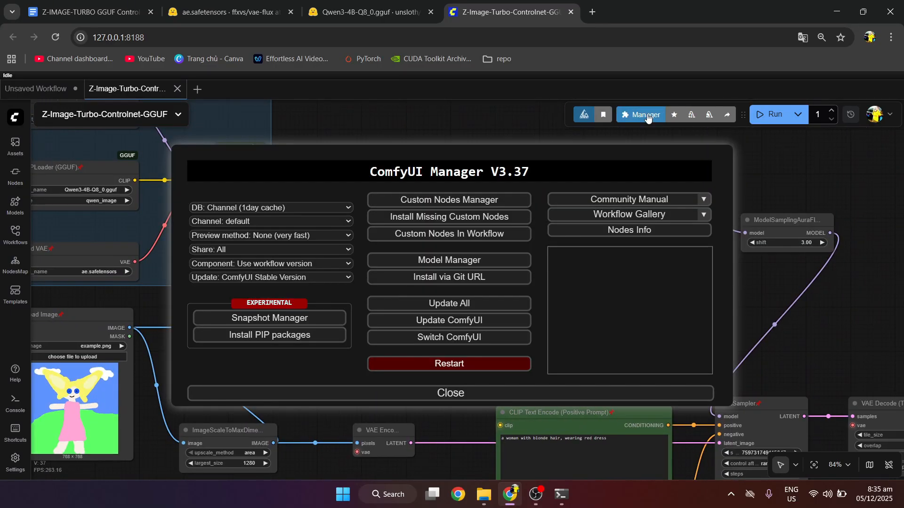
left_click(443, 221)
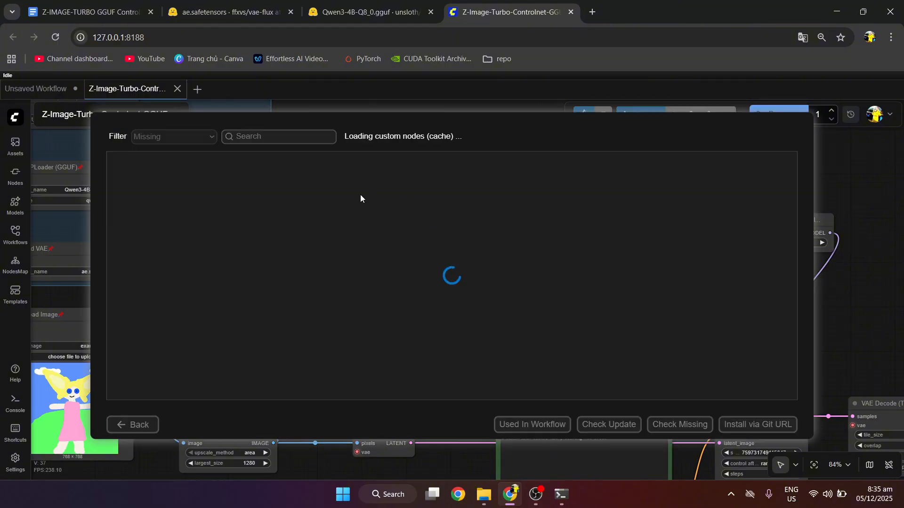
left_click(124, 425)
left_click(404, 233)
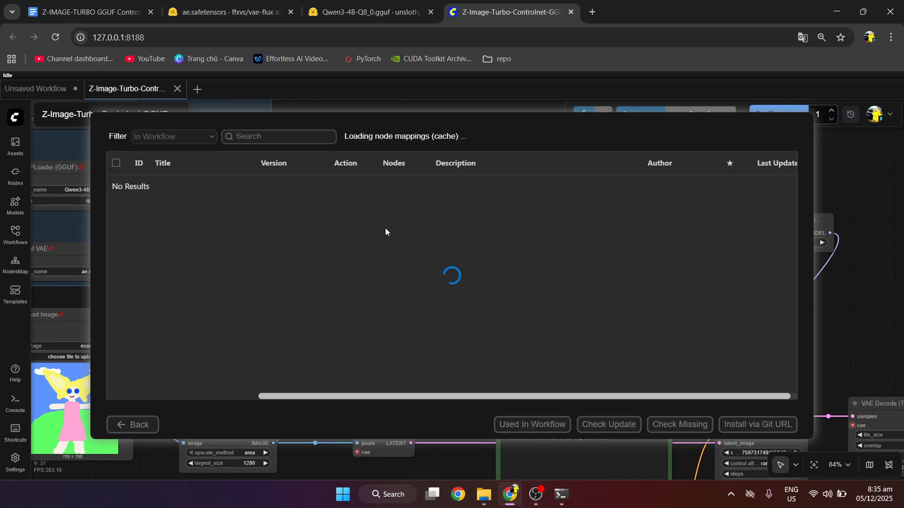
scroll(316, 340, "down", 3)
scroll(318, 312, "up", 3)
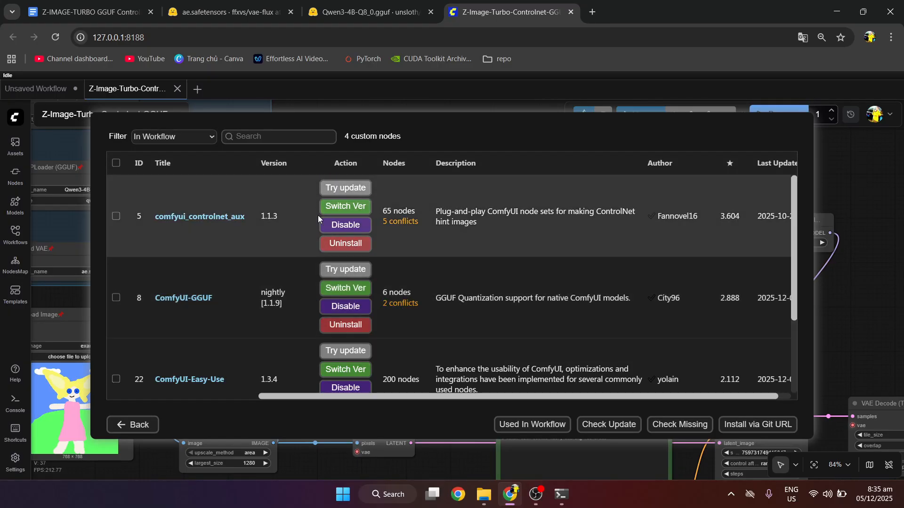
scroll(311, 259, "down", 2)
left_click(141, 423)
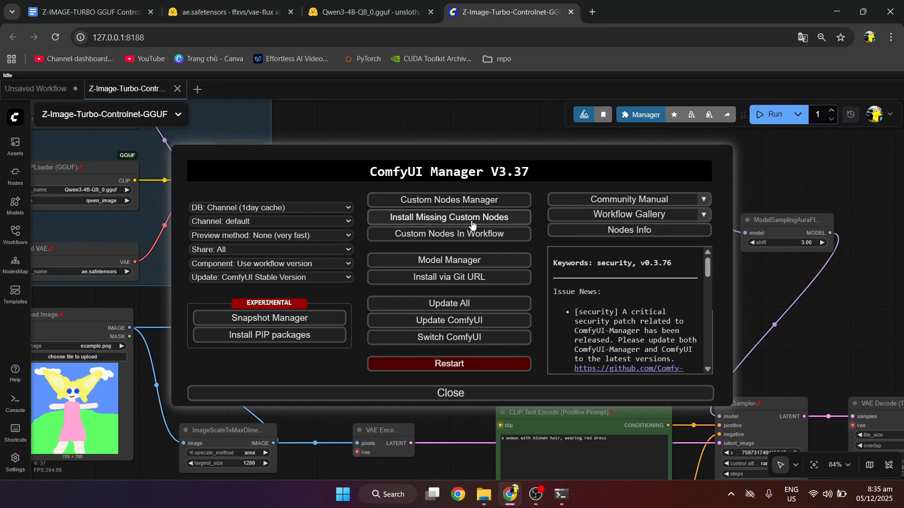
left_click(440, 399)
Step: Set the Load Models nodes to z_image_turbo-Q8_0.gguf for the unet, Qwen3-4B-Q8_0.gguf for the clip and ae.safetensors for the VAE
left_click_drag(488, 244, 539, 212)
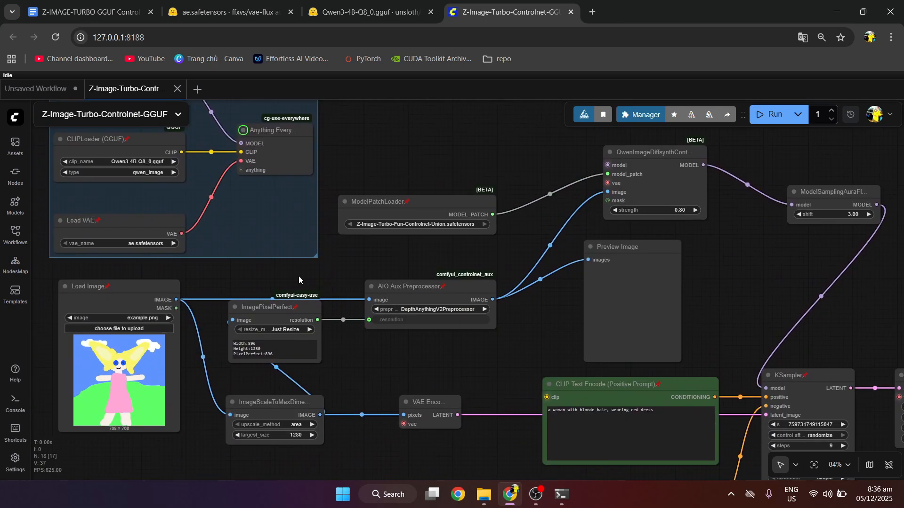
left_click_drag(300, 278, 441, 393)
scroll(279, 213, "up", 3)
left_click(277, 205)
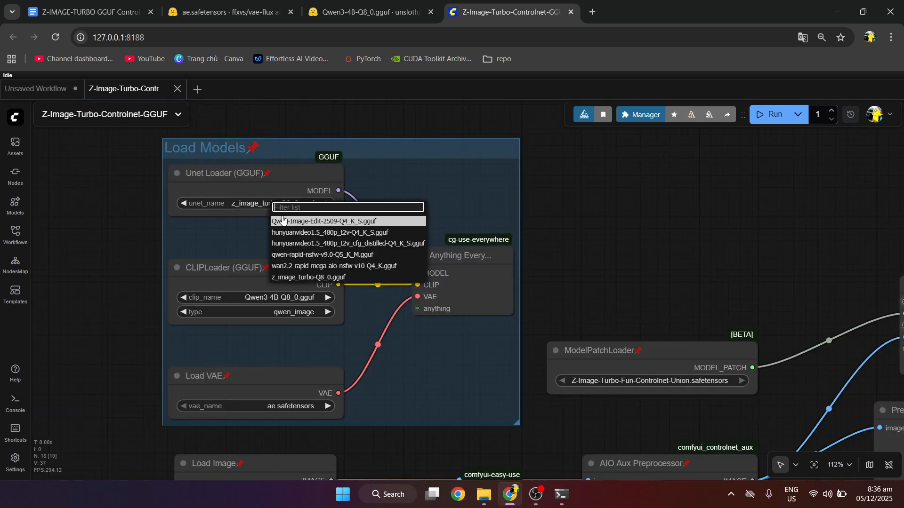
left_click(310, 278)
left_click(292, 297)
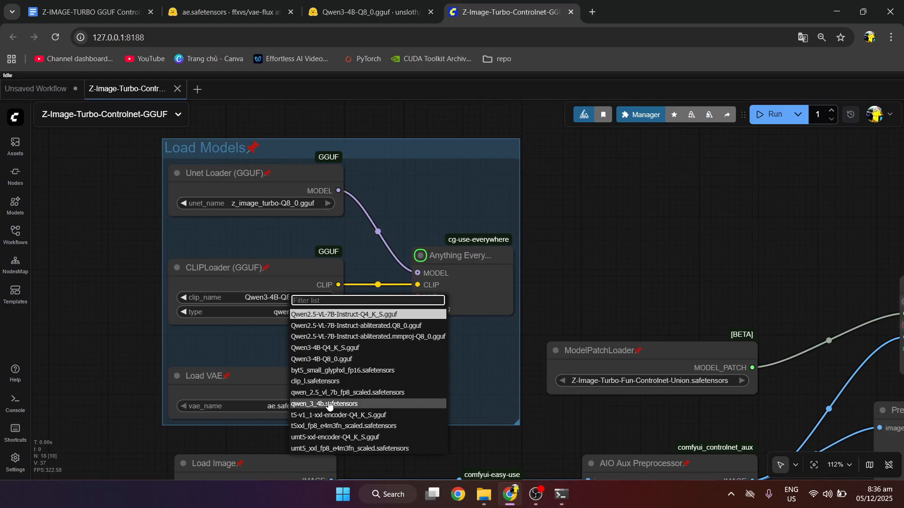
left_click(334, 359)
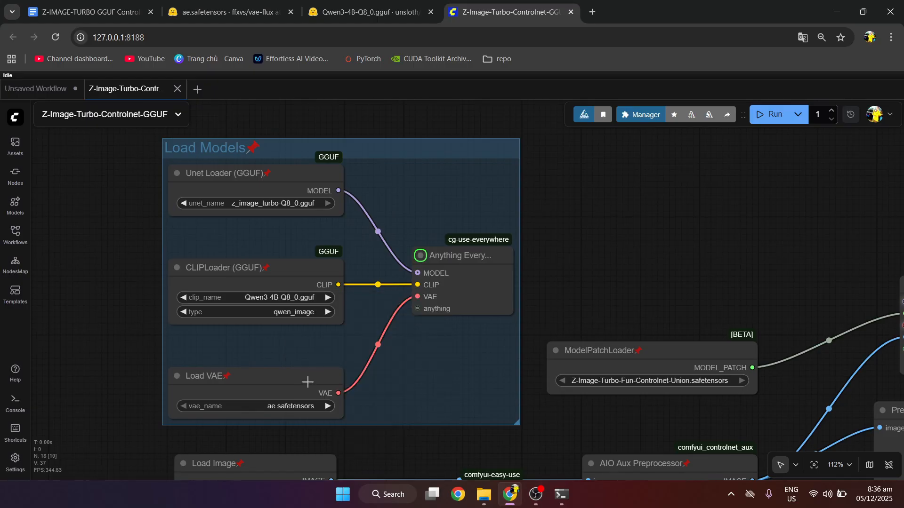
left_click(312, 406)
left_click(329, 372)
Step: Load the picture of the woman in a blue dress on a bench, Google_AI_Studio_2025-10-30T08_46_09.840Z.png, into the Load Image node
left_click_drag(527, 346, 299, 198)
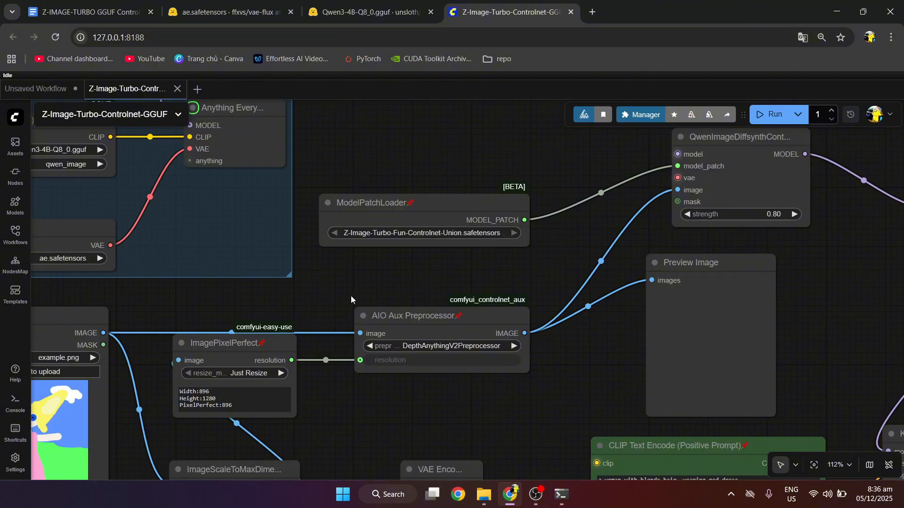
left_click_drag(351, 295, 492, 218)
scroll(492, 218, "down", 3)
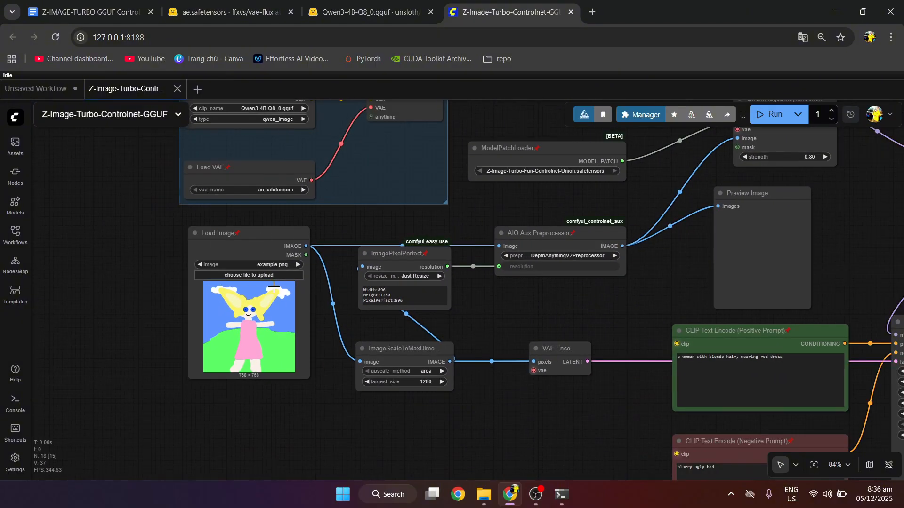
left_click(264, 275)
scroll(242, 270, "down", 3)
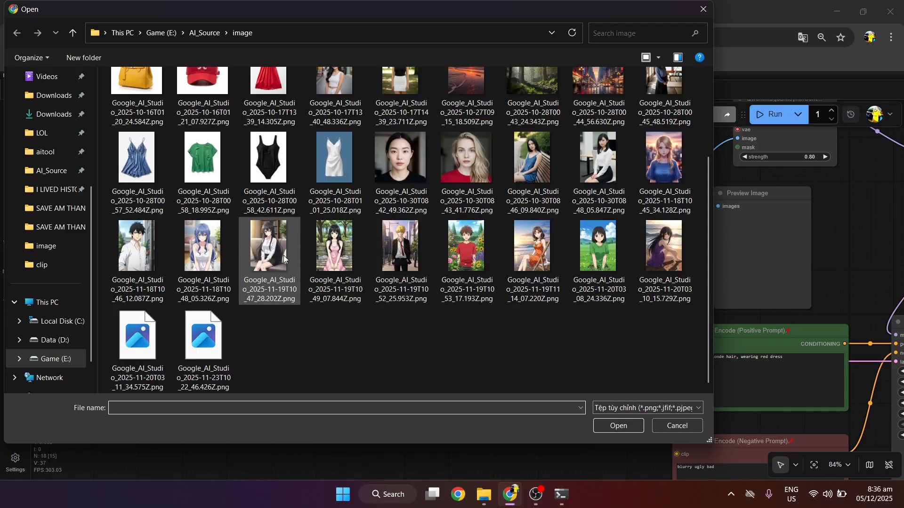
scroll(289, 243, "up", 3)
double_click(542, 283)
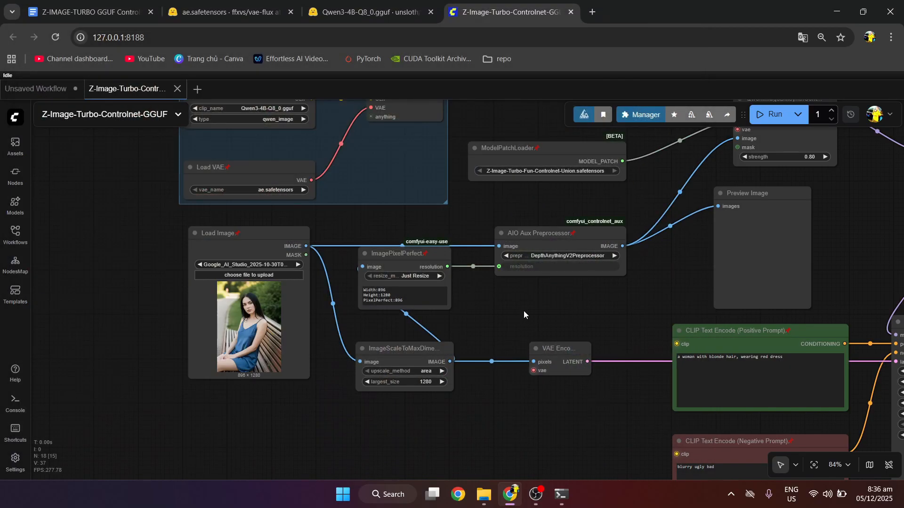
Step: Run the workflow with the positive prompt "a woman with blonde hair, wearing red dress"
left_click_drag(523, 311, 377, 250)
scroll(424, 356, "up", 4)
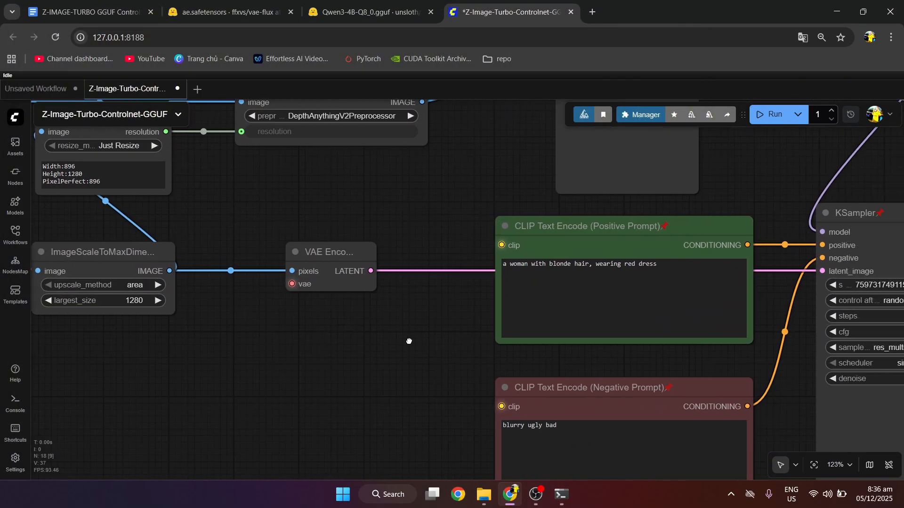
scroll(410, 339, "up", 2)
left_click_drag(438, 325, 325, 311)
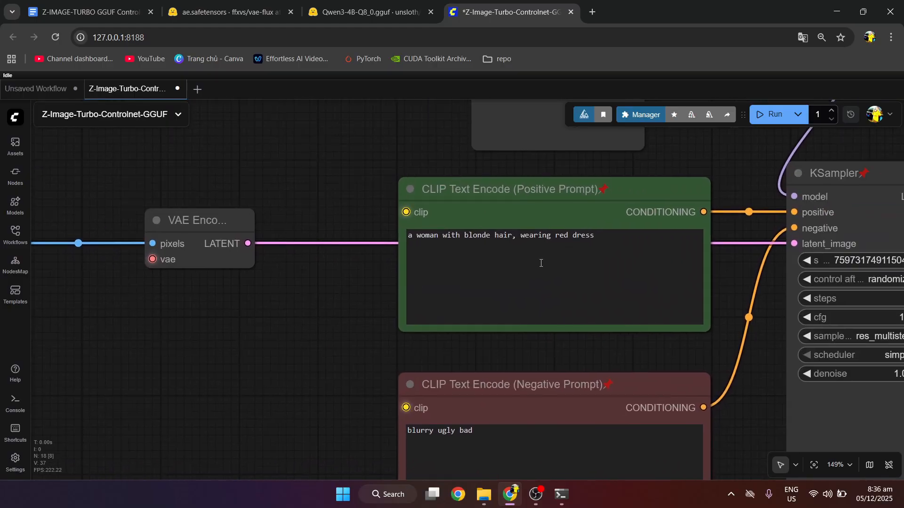
left_click_drag(612, 234, 398, 226)
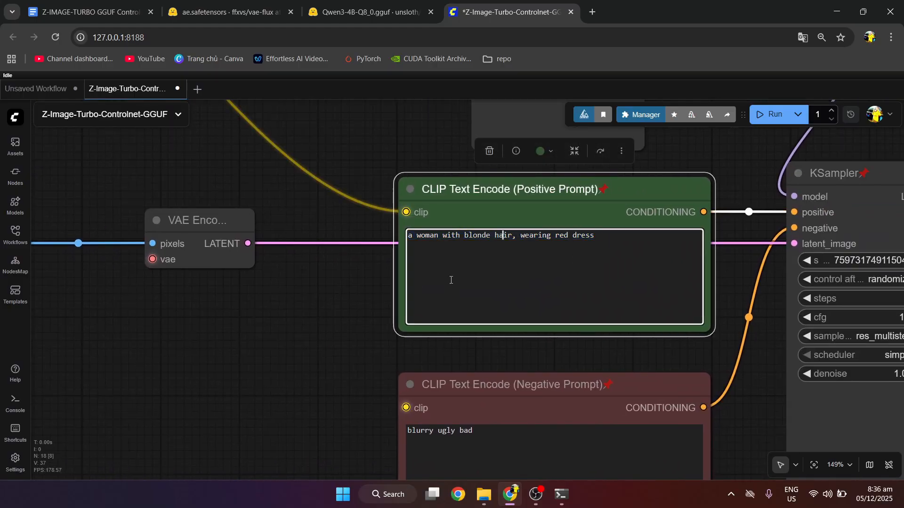
left_click(337, 306)
scroll(337, 306, "down", 3)
left_click(757, 123)
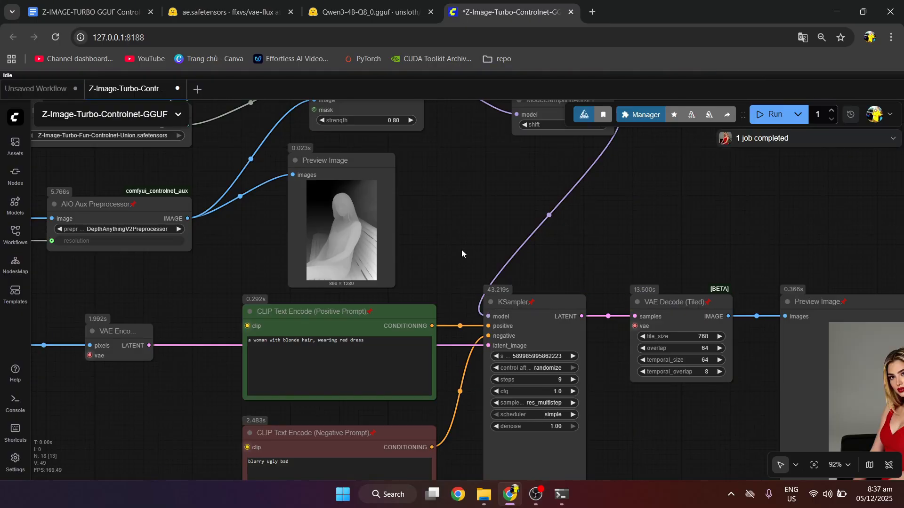
Step: Examine the depth map preview, the KSampler and prompt nodes, and the generated image in the final Preview Image node
left_click_drag(466, 244, 220, 118)
left_click_drag(479, 317, 360, 338)
scroll(359, 338, "up", 6)
scroll(810, 288, "down", 5)
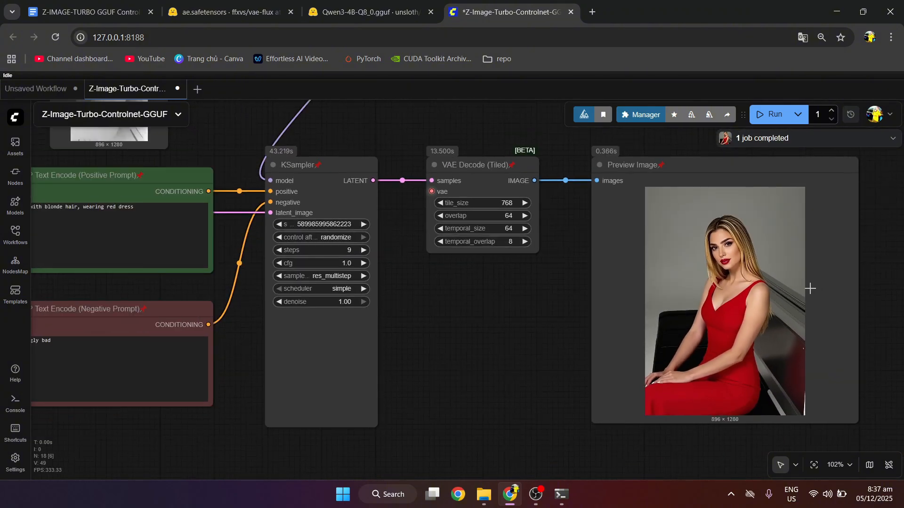
left_click_drag(508, 308, 306, 309)
left_click_drag(329, 346, 666, 408)
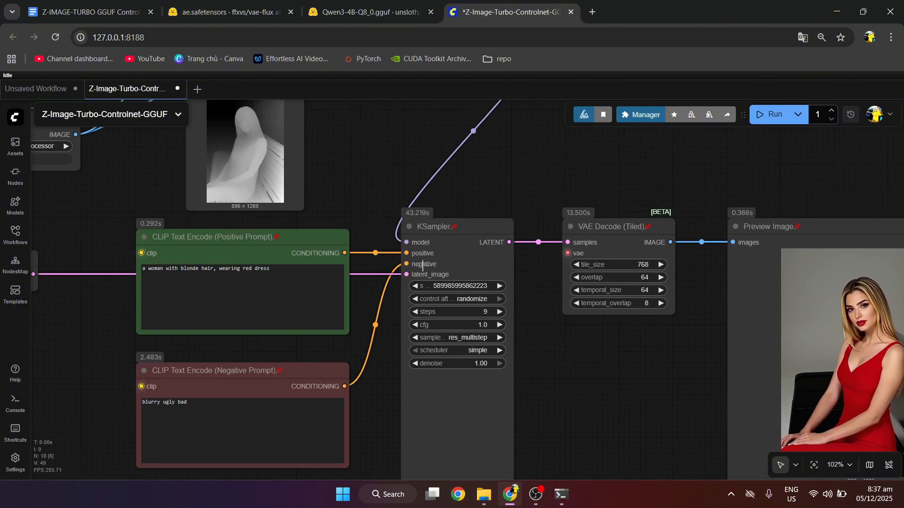
left_click_drag(348, 198, 162, 169)
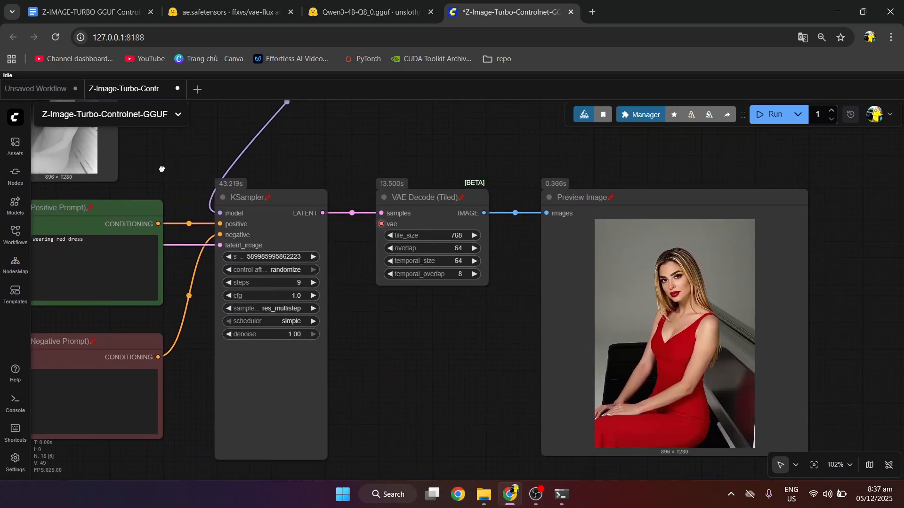
left_click_drag(482, 328, 118, 252)
scroll(297, 288, "up", 6)
scroll(118, 252, "down", 6)
Step: Load the picture of the woman in a white top on a street, Google_AI_Studio_2025-10-17T13_40_48.336Z.png, into the Load Image node
left_click_drag(142, 285, 602, 332)
left_click_drag(272, 149, 659, 276)
left_click_drag(387, 281, 617, 277)
left_click(148, 248)
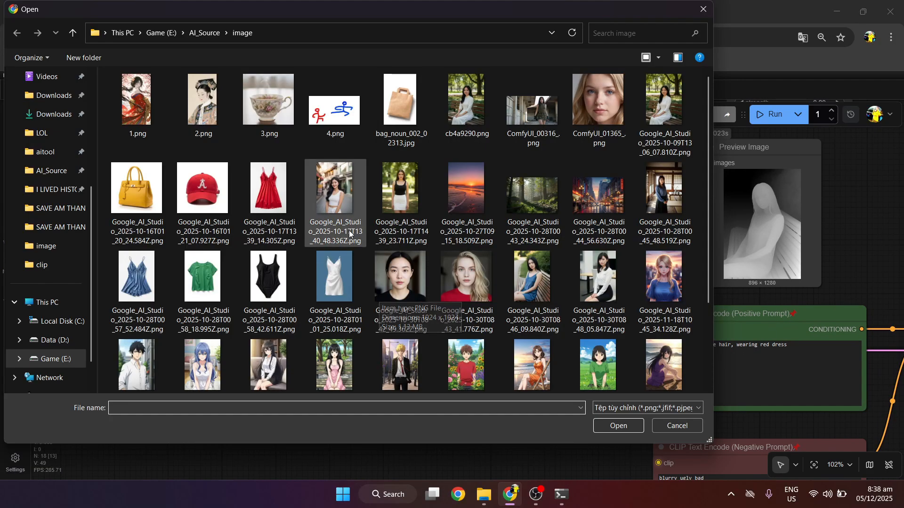
double_click(337, 195)
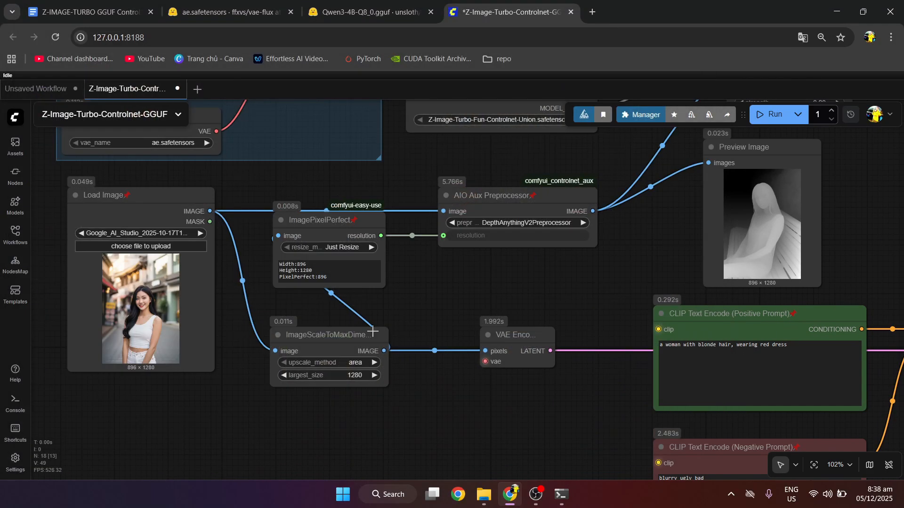
Step: Change the positive prompt to "a woman with red hair, wearing blue dress, sitting at beach" and run the workflow
left_click_drag(450, 315, 274, 252)
scroll(496, 286, "up", 6)
left_click_drag(442, 283, 277, 250)
double_click(392, 246)
type("red")
double_click(474, 248)
type("blu")
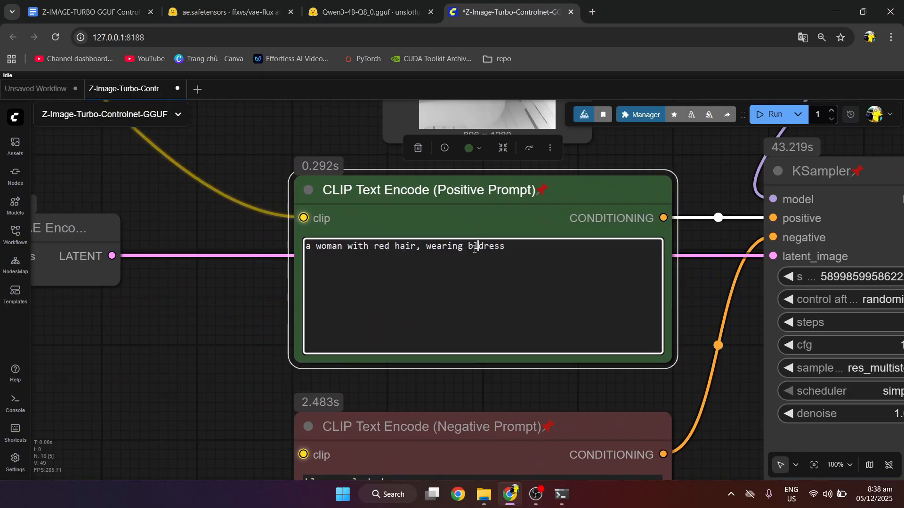
left_click(762, 113)
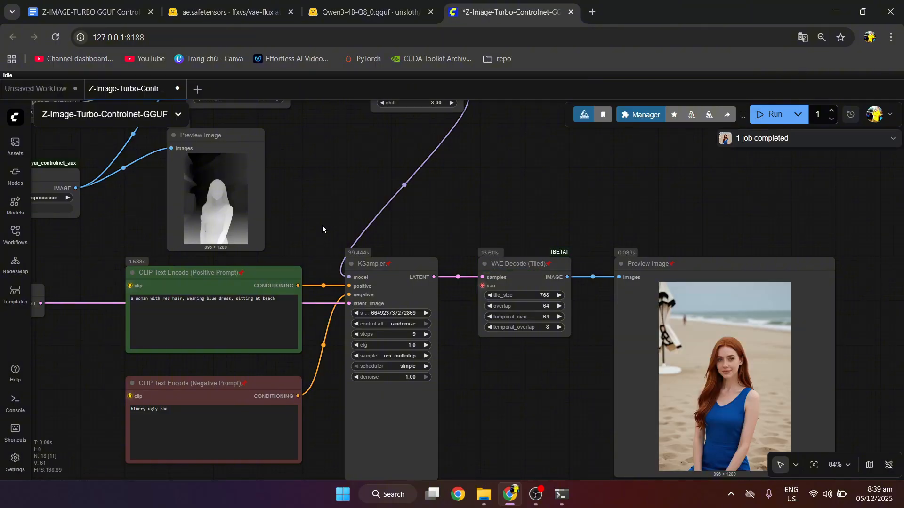
Step: Examine the image generated from the beach prompt in the final Preview Image node alongside the KSampler and prompt nodes
left_click_drag(499, 204, 430, 167)
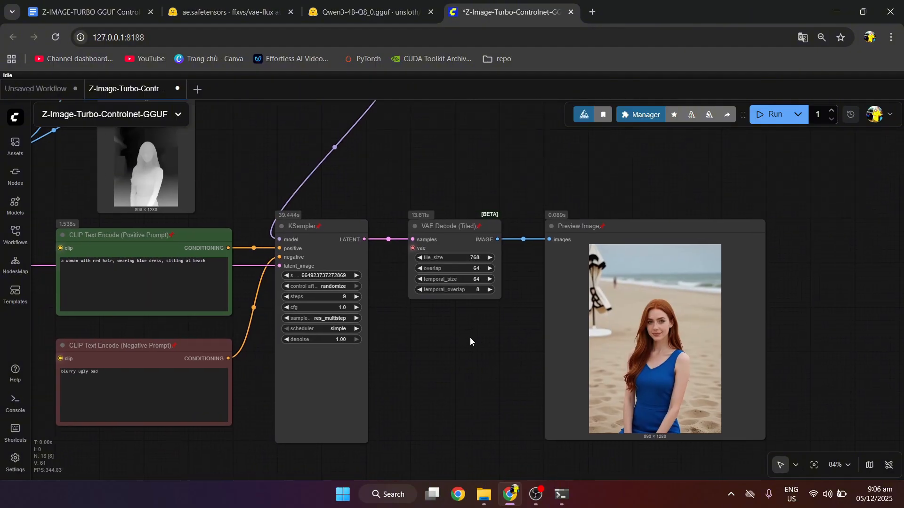
scroll(470, 342, "up", 4)
left_click_drag(533, 344, 381, 319)
scroll(352, 319, "up", 3)
left_click_drag(328, 300, 469, 336)
scroll(218, 267, "down", 6)
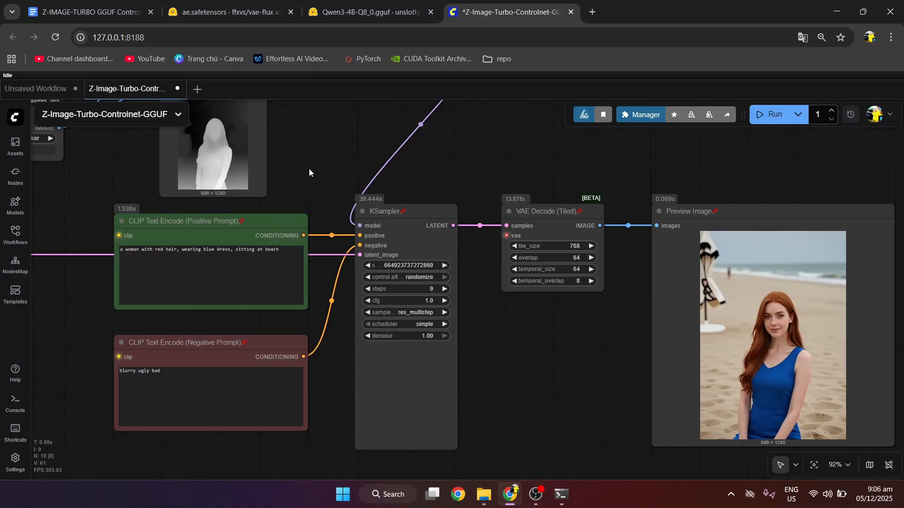
Step: Load the picture of the woman in a Japanese room, Google_AI_Studio_2025-10-28T00_45_48.519Z.png, into the Load Image node
mouse_move(309, 172)
left_mouse_down()
mouse_move(492, 272)
mouse_move(196, 175)
mouse_move(280, 182)
mouse_move(649, 268)
left_mouse_up()
left_click_drag(336, 275, 610, 331)
left_click(242, 311)
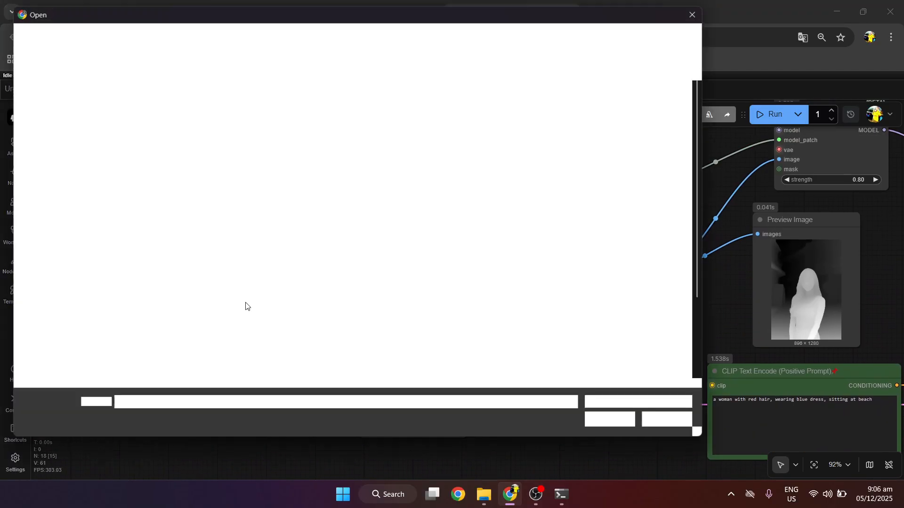
double_click(642, 229)
scroll(314, 369, "up", 6)
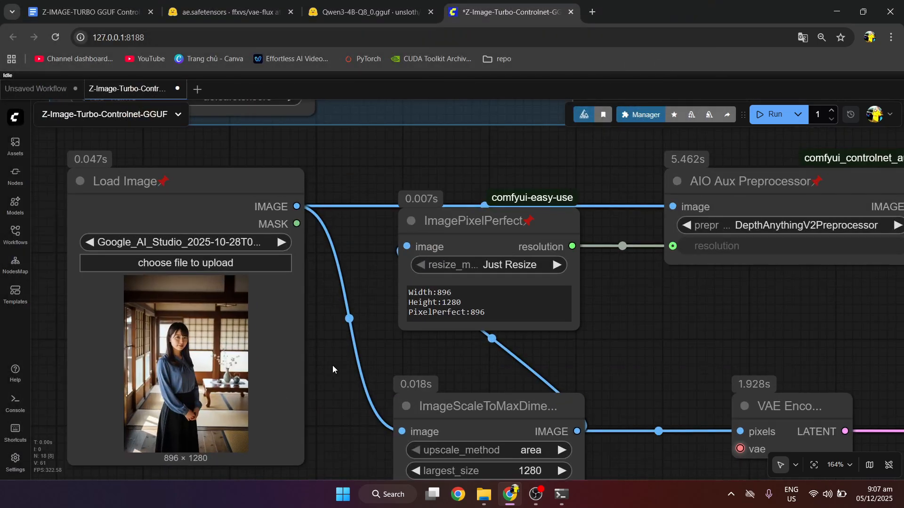
Step: Set the preprocessor of the AIO Aux Preprocessor node to DWPreprocessor
left_click_drag(609, 340, 225, 340)
left_click_drag(526, 320, 380, 360)
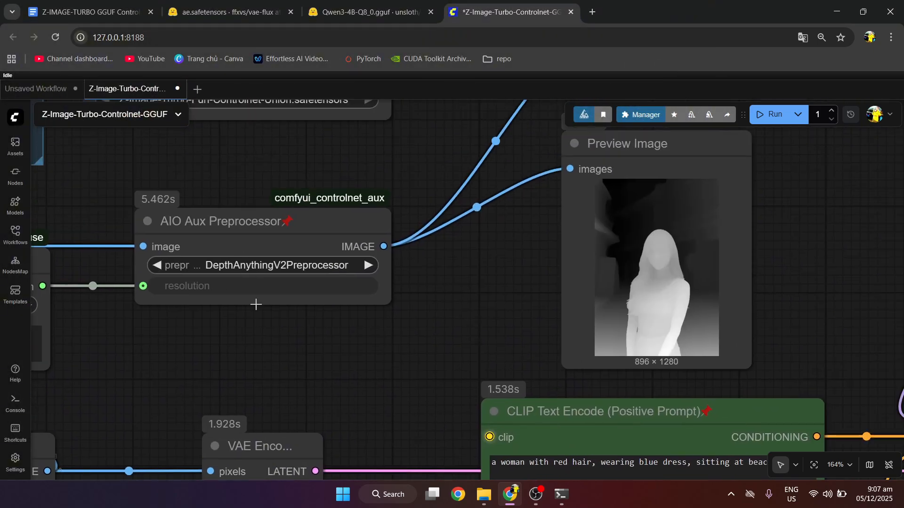
left_click_drag(255, 305, 349, 206)
scroll(344, 181, "down", 3)
left_click(355, 175)
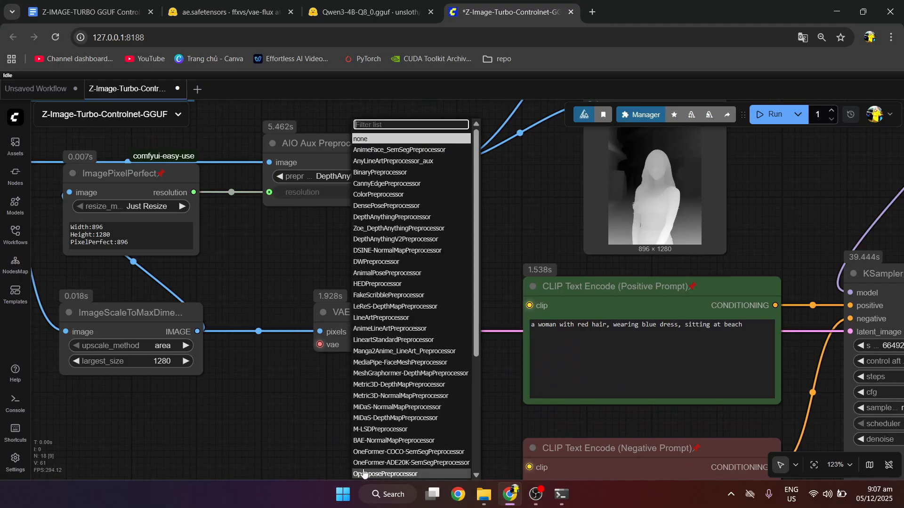
left_click(376, 262)
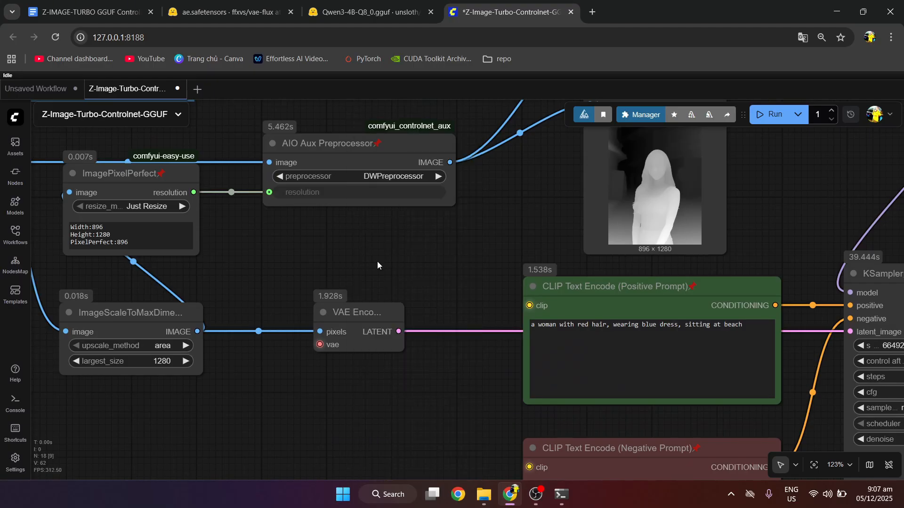
Step: Replace "sitting at beach" in the positive prompt with "standing in garden" and run the workflow
scroll(422, 250, "right", 5)
scroll(443, 328, "up", 3)
left_click_drag(579, 321, 509, 324)
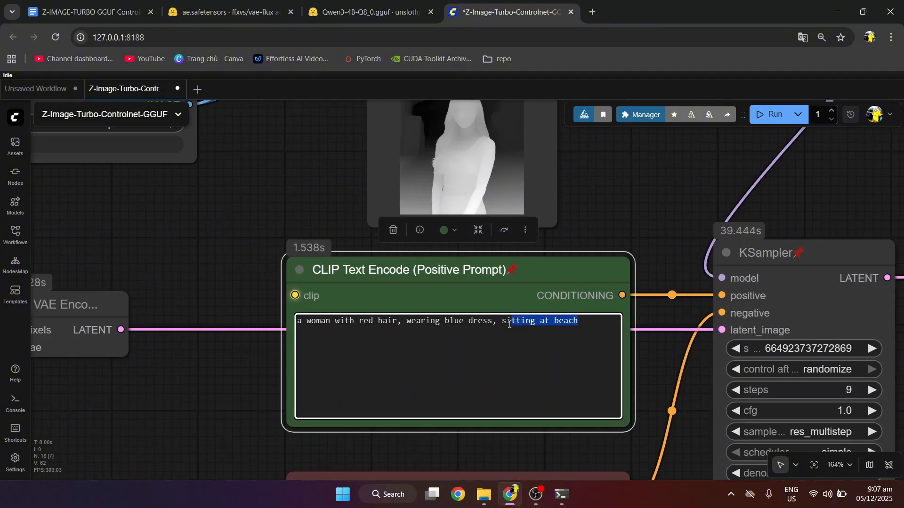
type("standing")
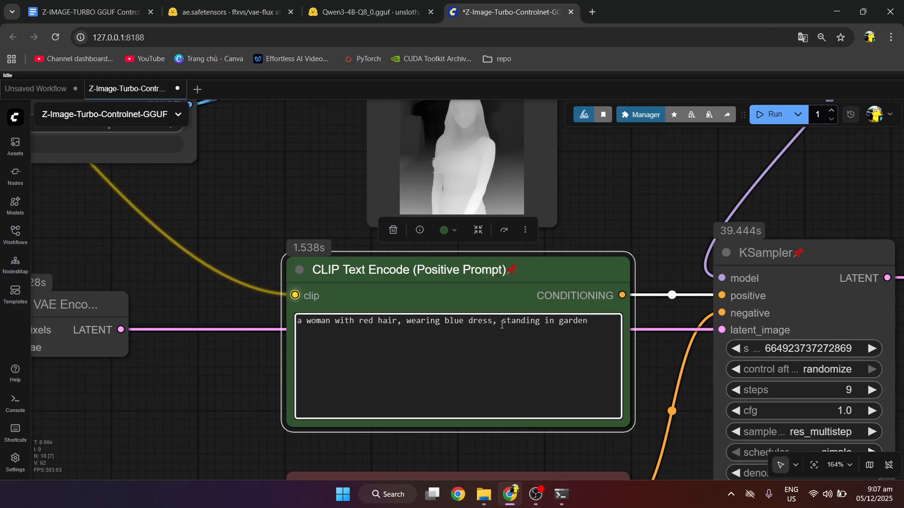
left_click(320, 190)
scroll(320, 191, "down", 5)
left_click(775, 123)
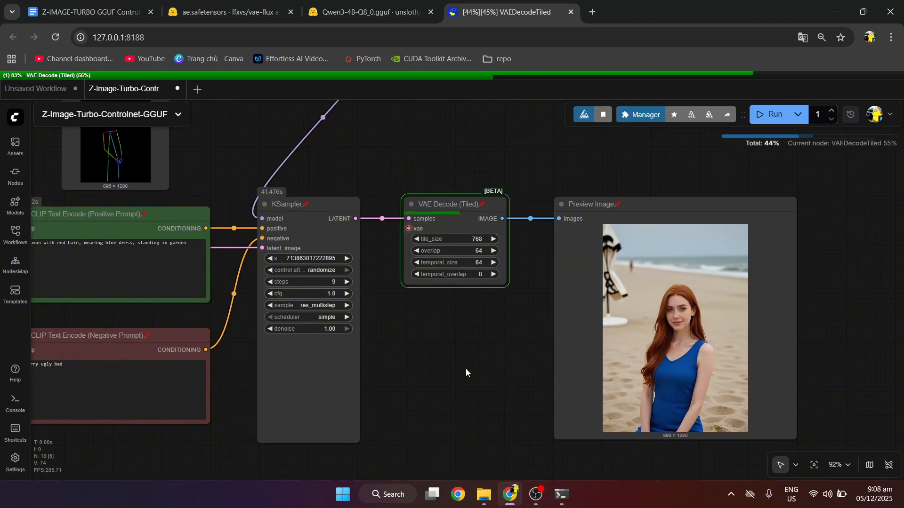
Step: Examine the generated garden image in the final Preview Image node and compare it with the pose skeleton preview
scroll(463, 354, "up", 6)
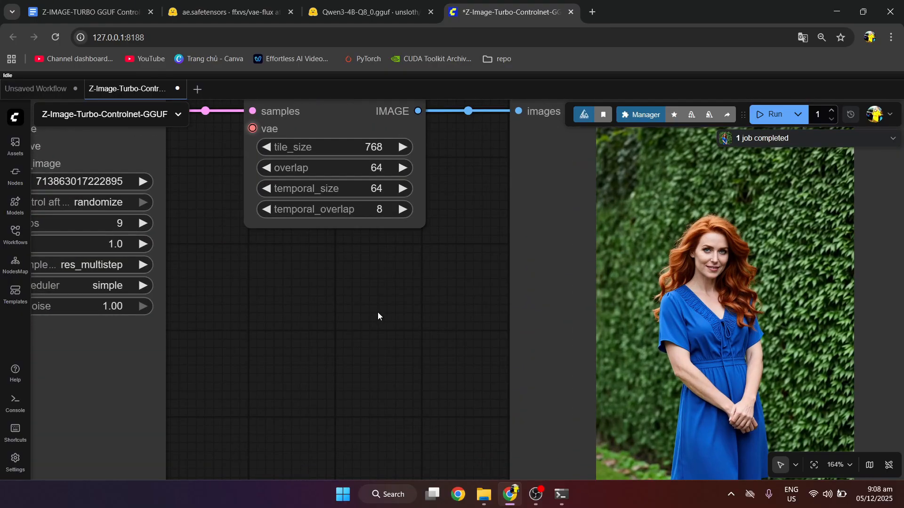
left_click_drag(378, 315, 142, 273)
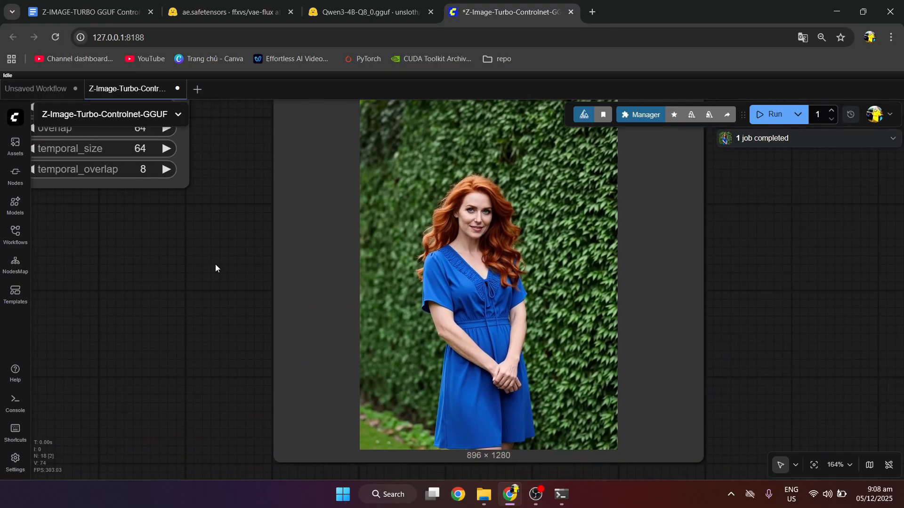
scroll(215, 264, "down", 1)
left_click_drag(220, 259, 351, 290)
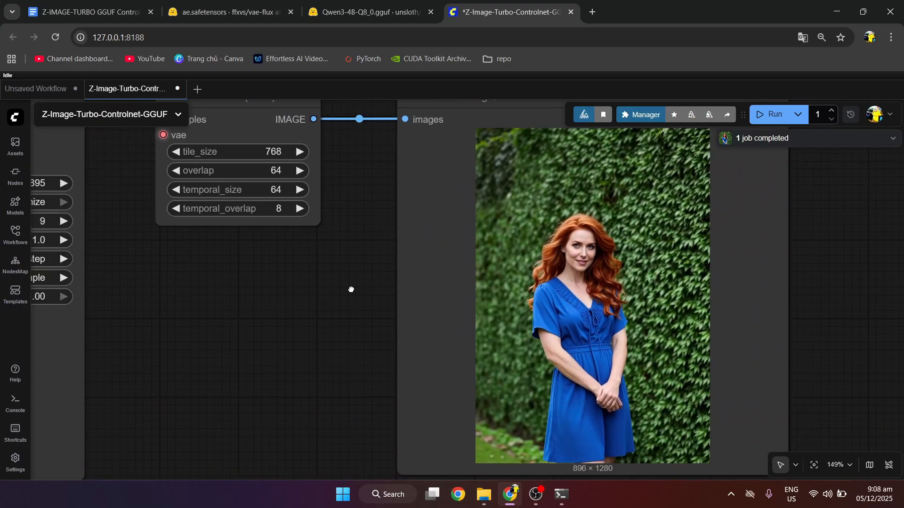
scroll(351, 289, "down", 2)
left_click_drag(270, 274, 520, 379)
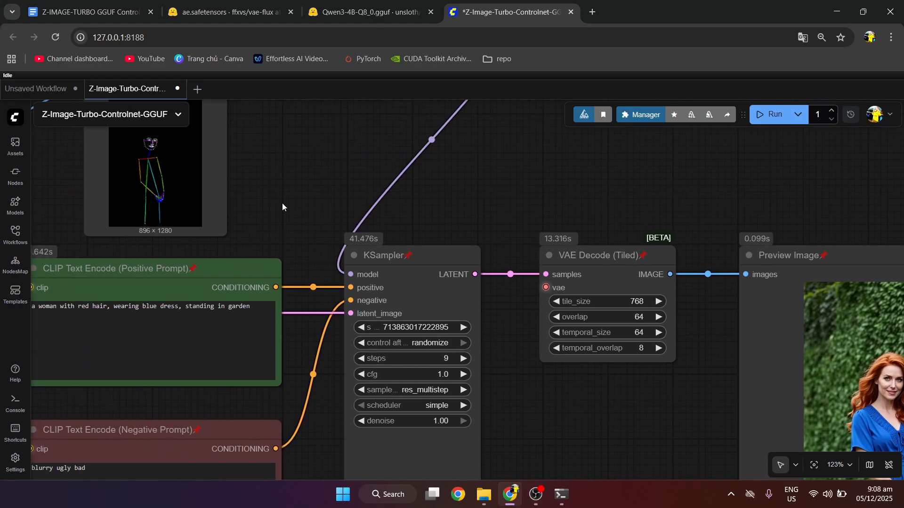
left_click_drag(282, 206, 303, 248)
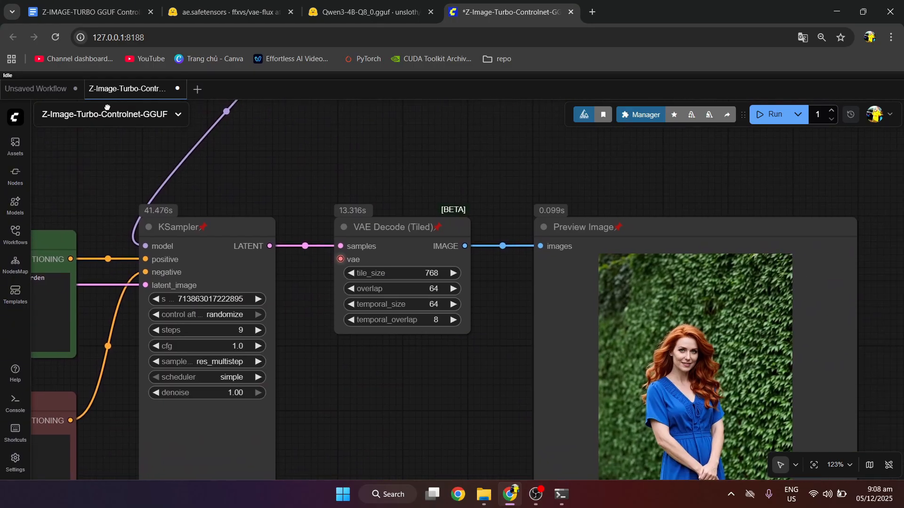
scroll(660, 216, "down", 5)
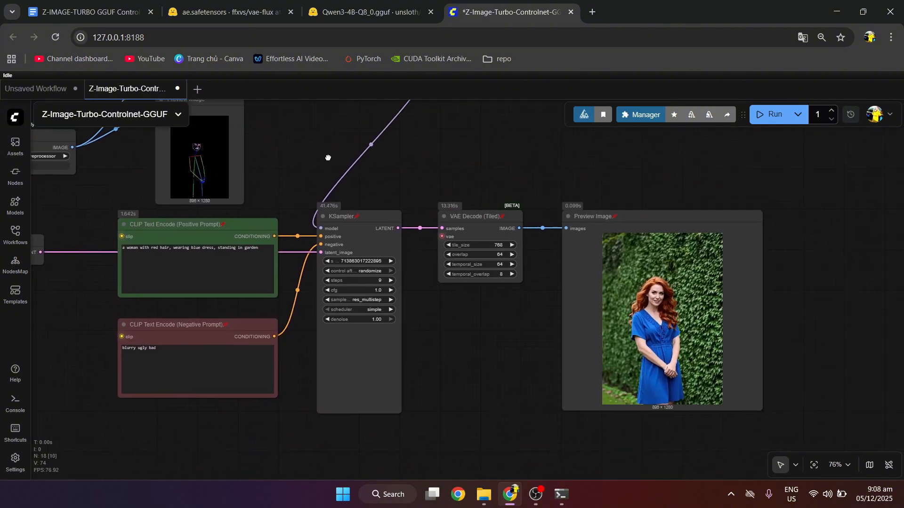